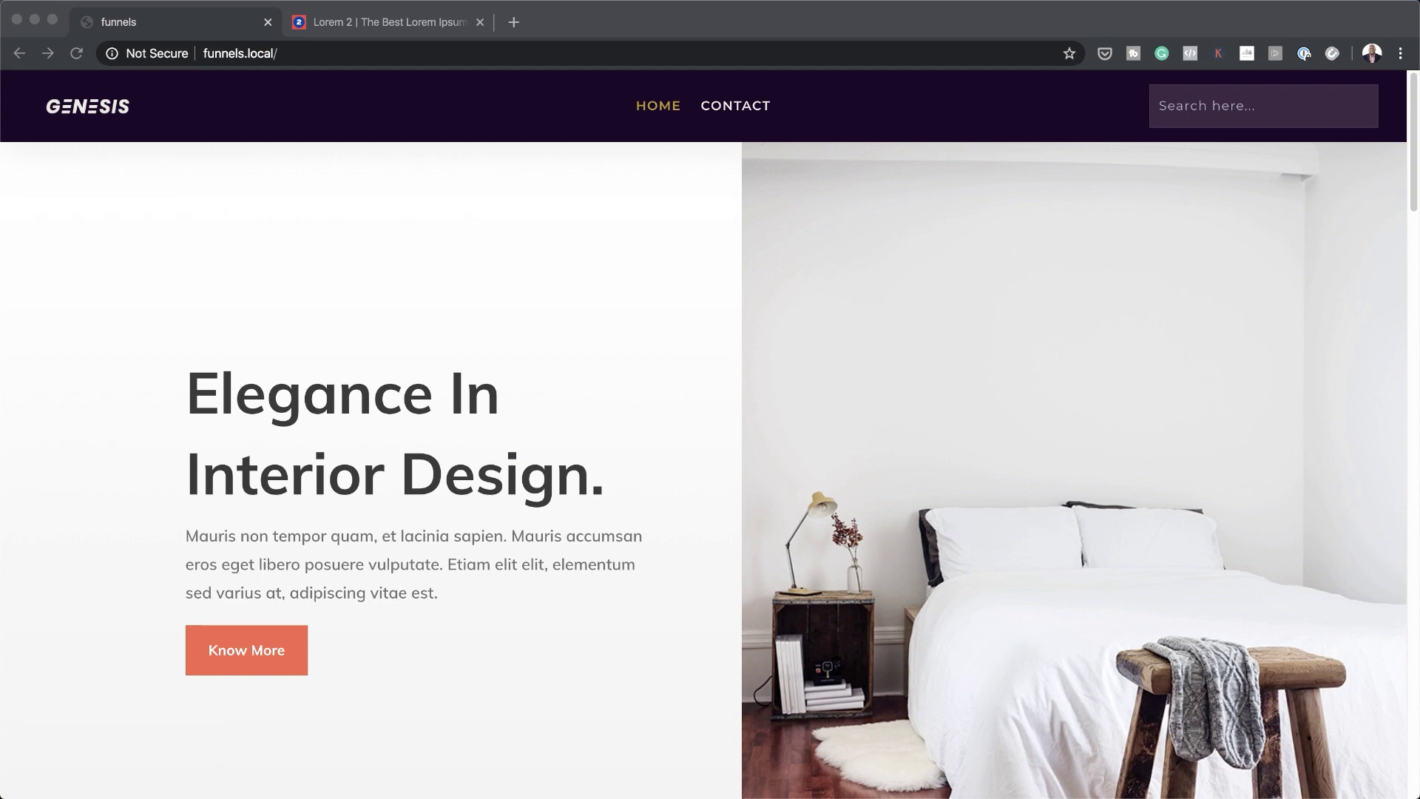
scroll(710, 437, down, 3)
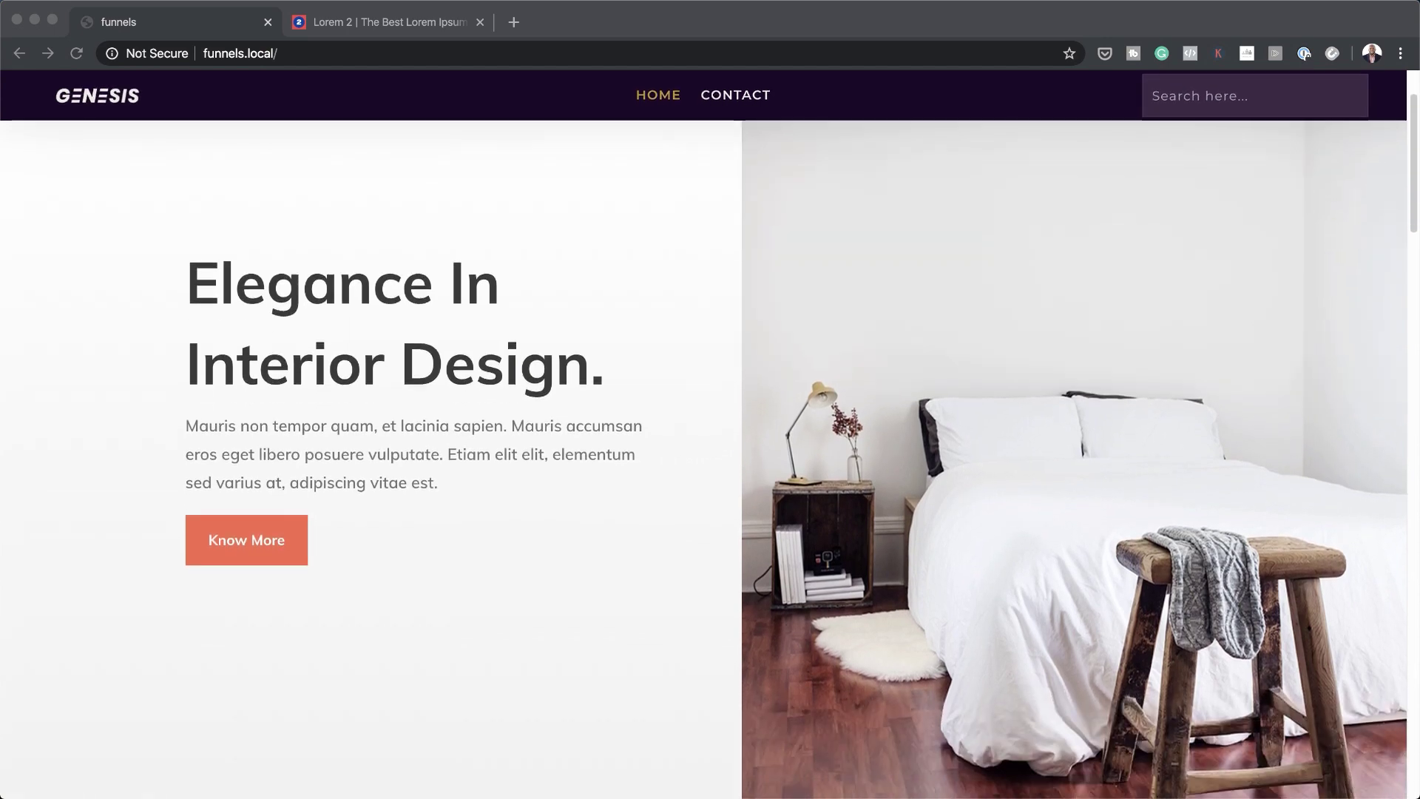
scroll(710, 436, down, 5)
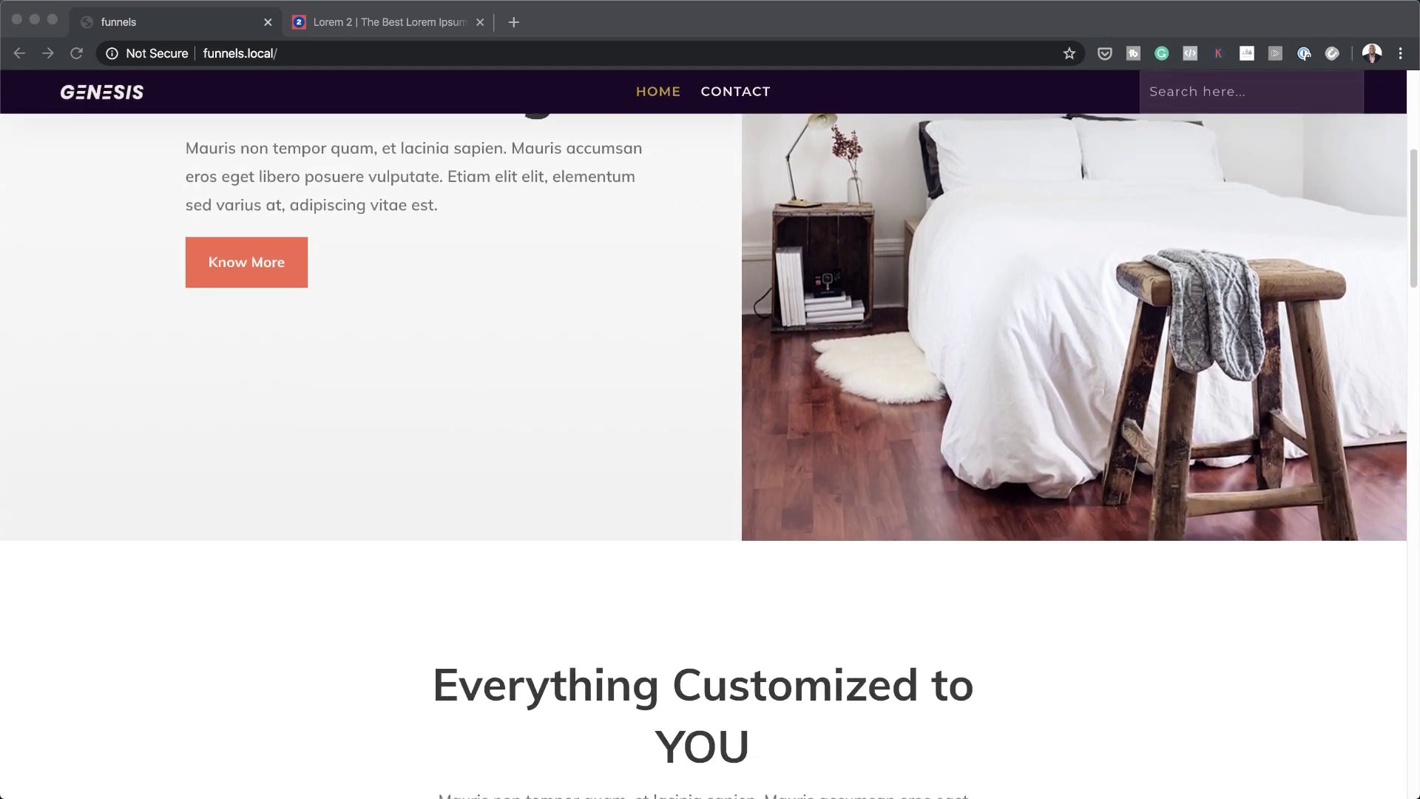
scroll(710, 437, down, 20)
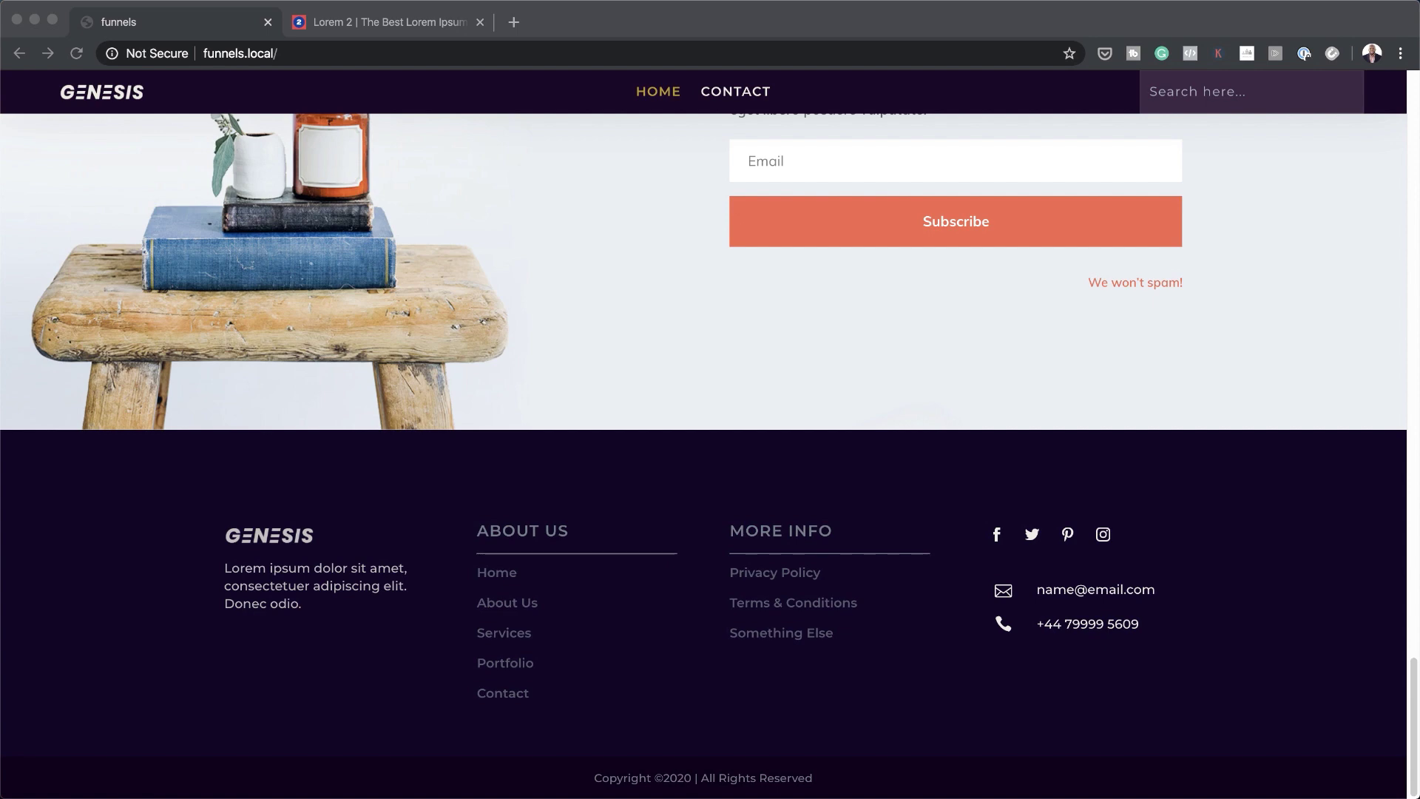
click(1162, 543)
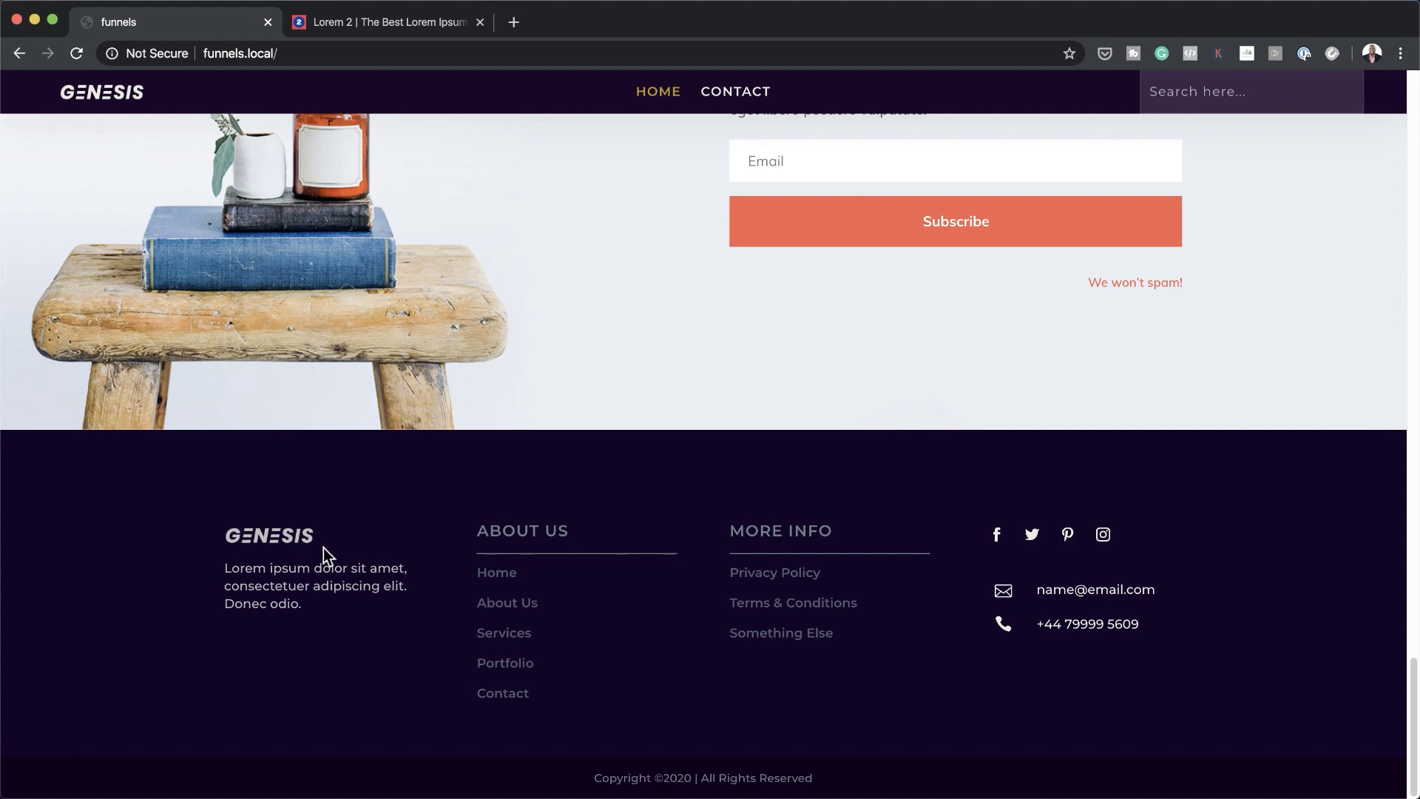
click(787, 641)
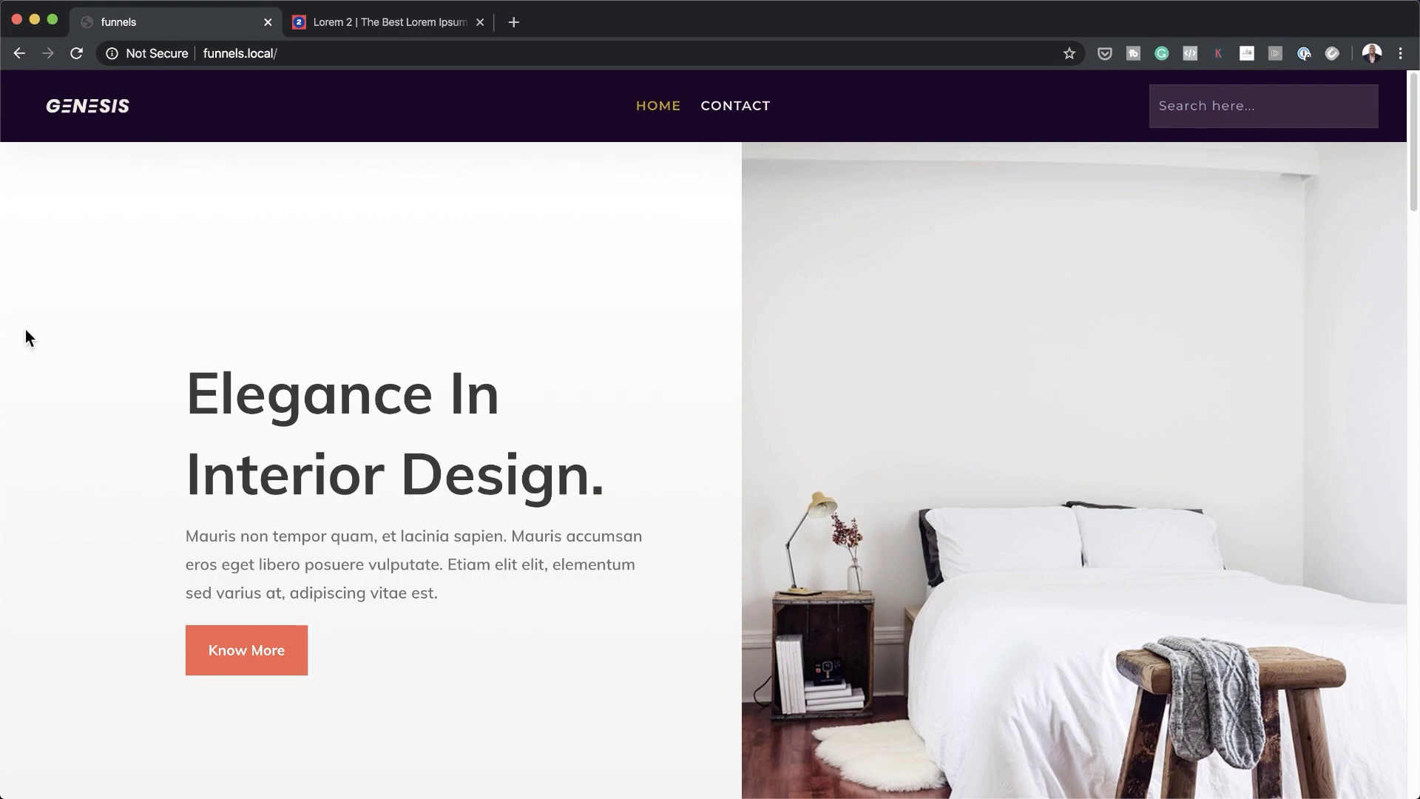
Go to funnels.local/wp-admin and log in with Remember Me checked.
click(330, 54)
click(330, 55)
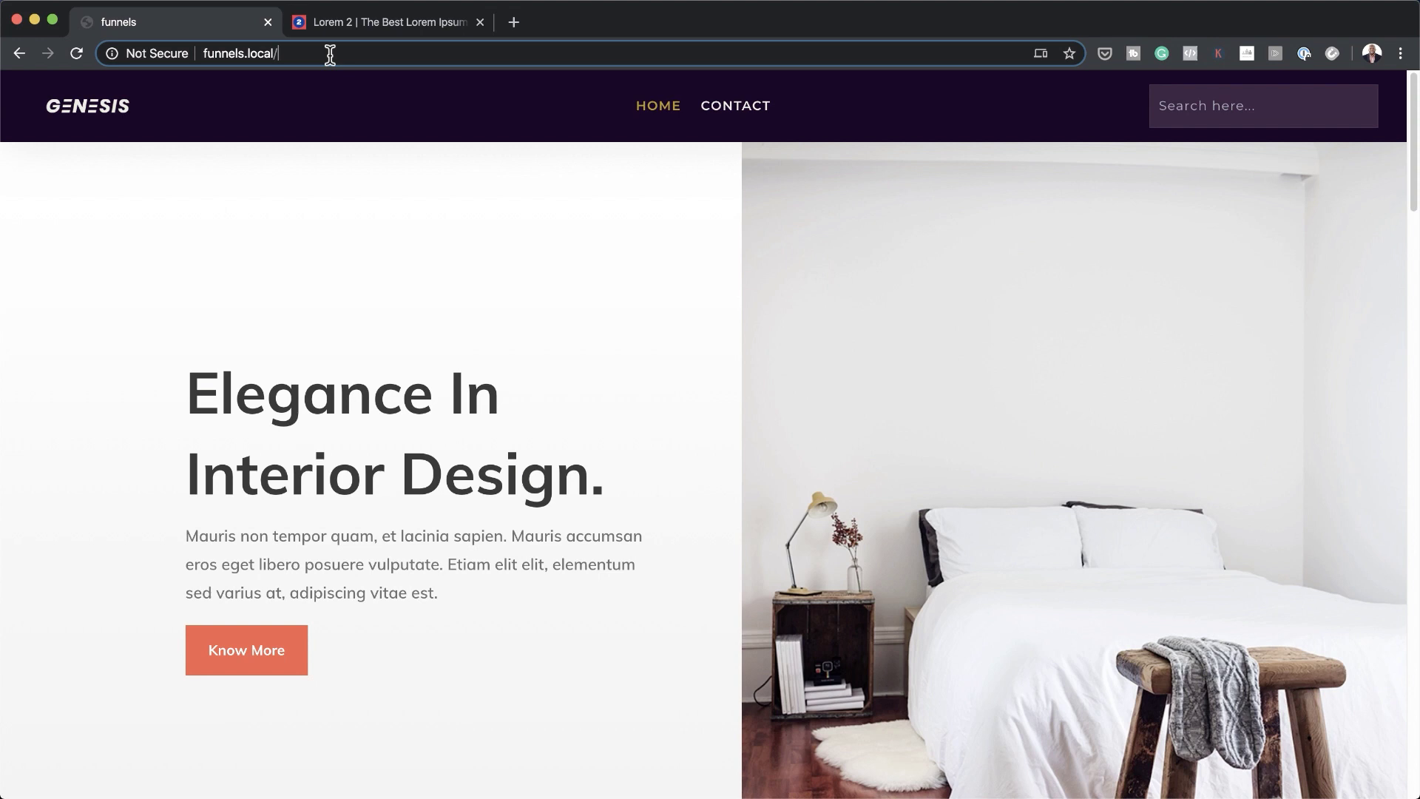
text(wp-admin)
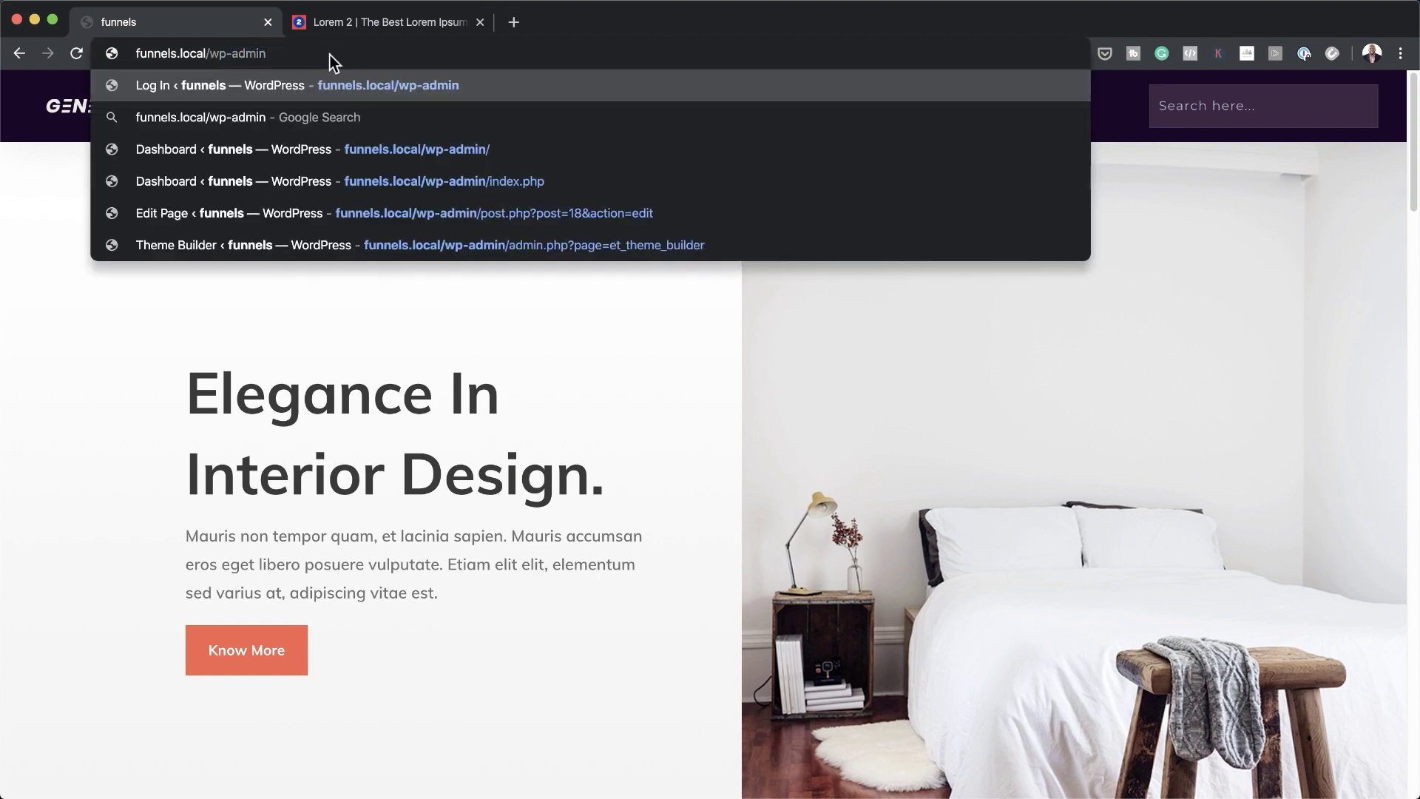
key(Return)
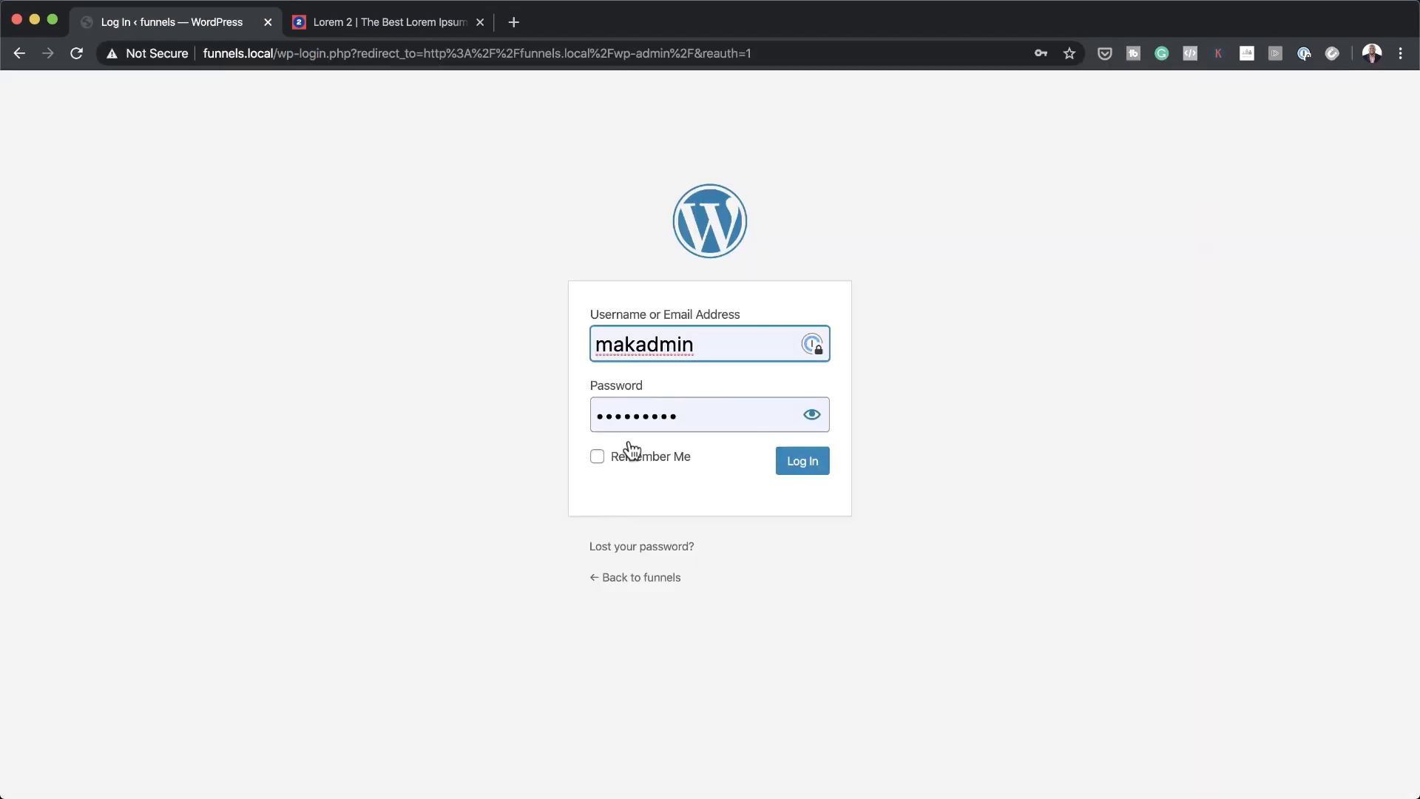
click(597, 456)
click(783, 468)
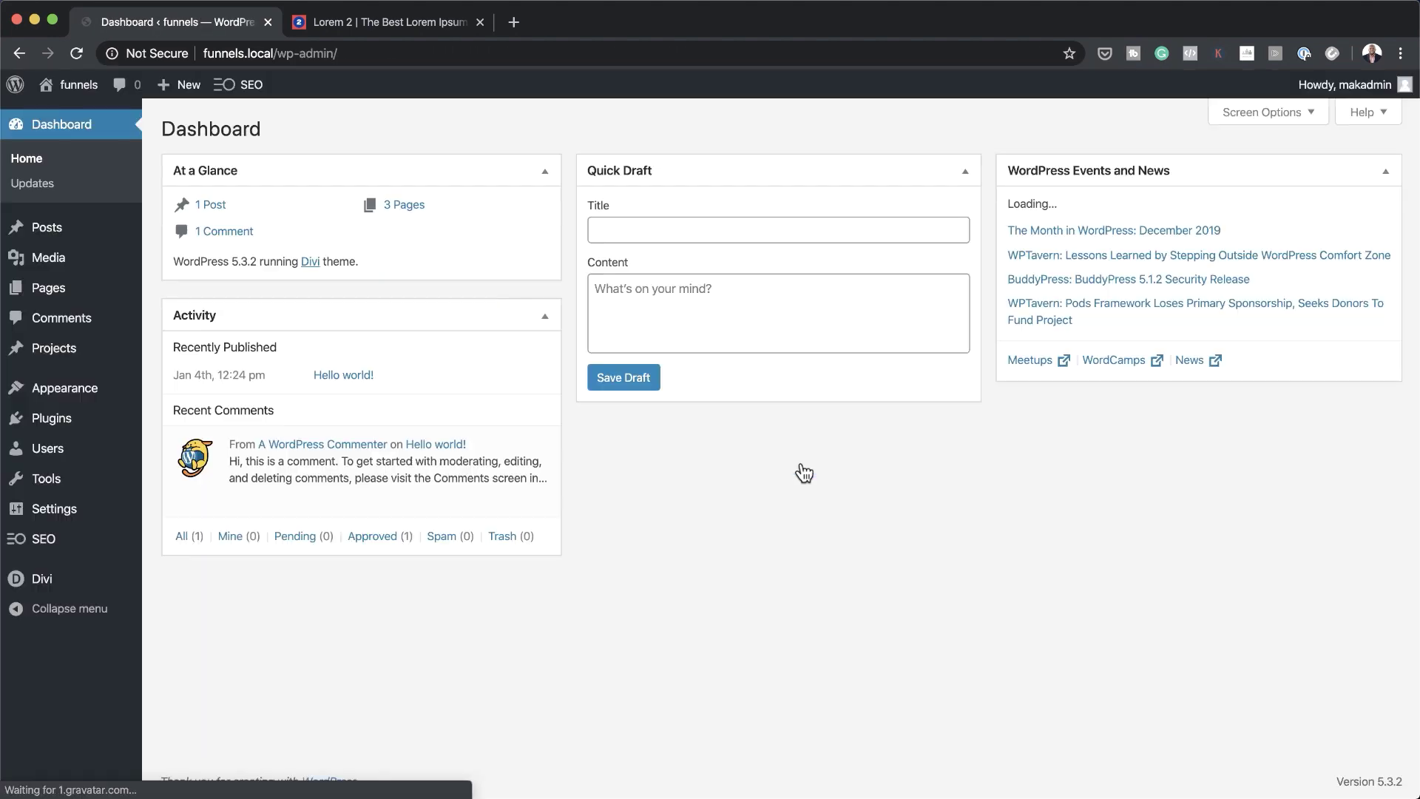
Open the Home page from All Pages and launch the Divi visual builder on it.
mouse_move(65, 301)
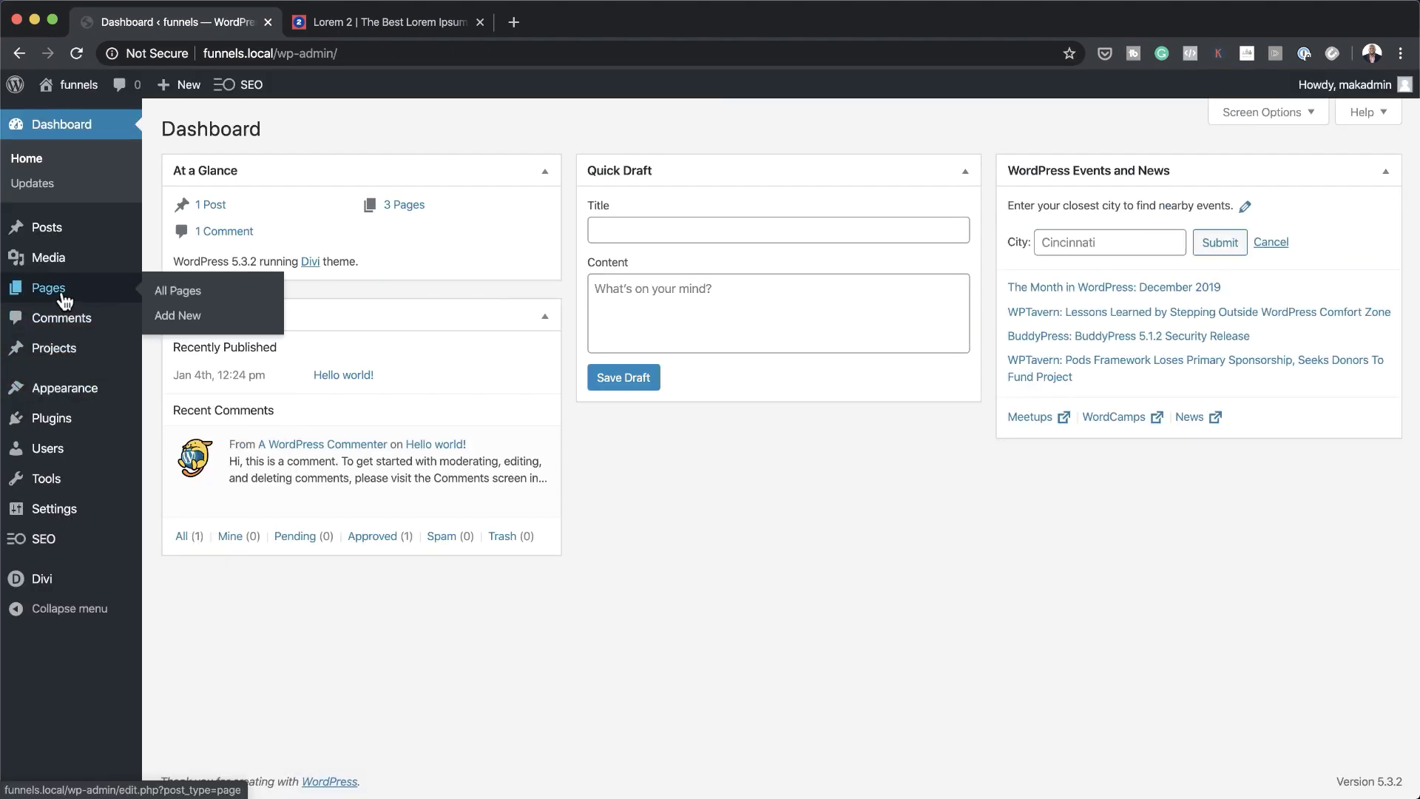
click(178, 292)
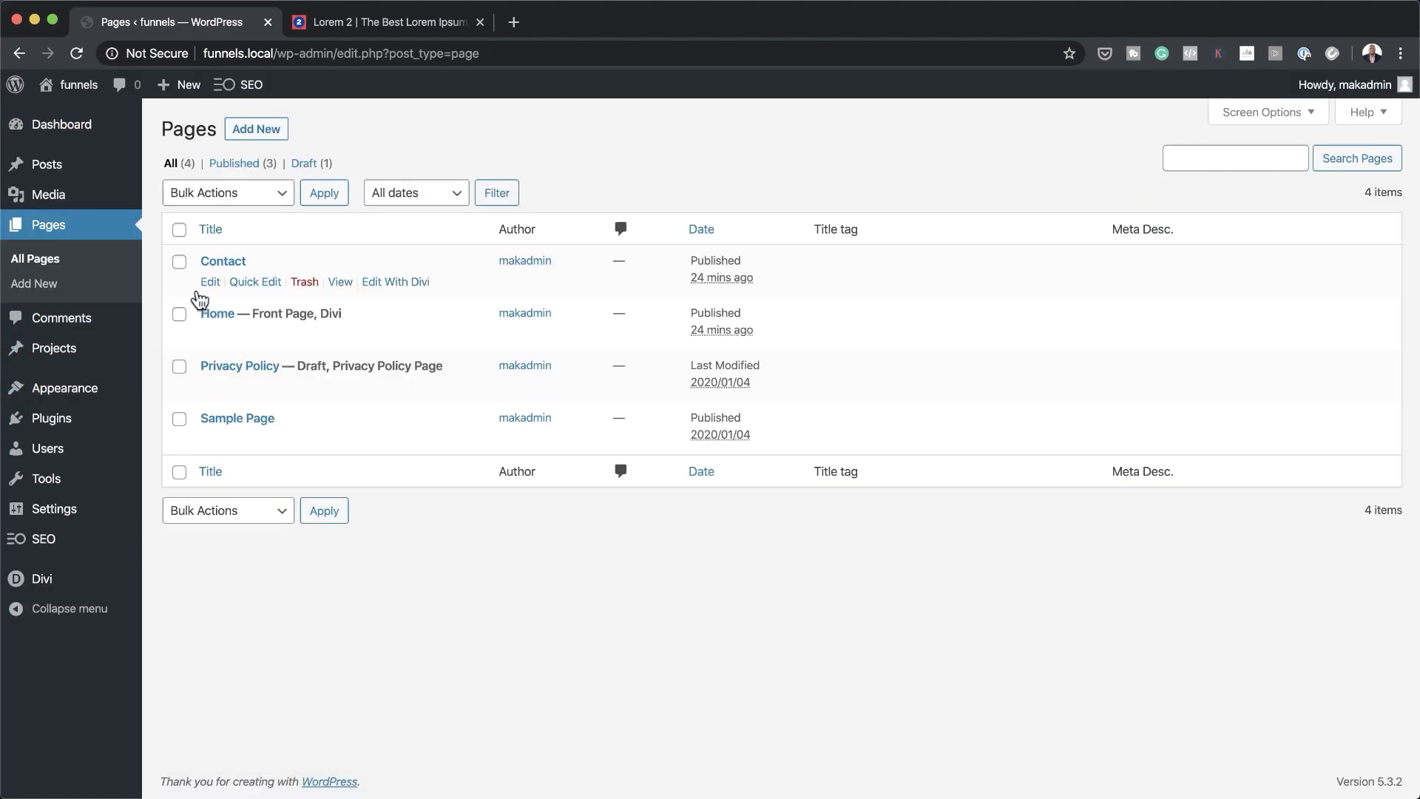
click(210, 333)
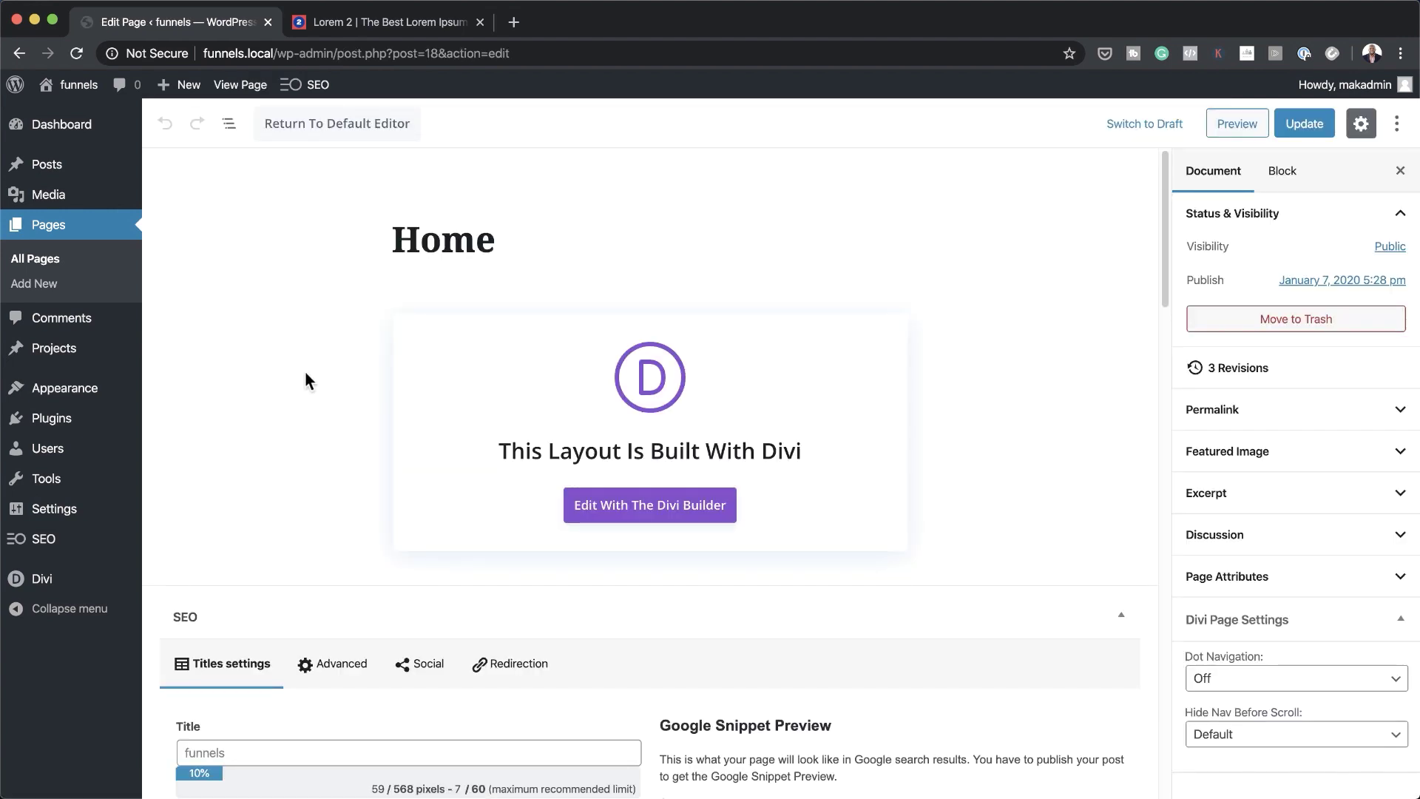
click(650, 510)
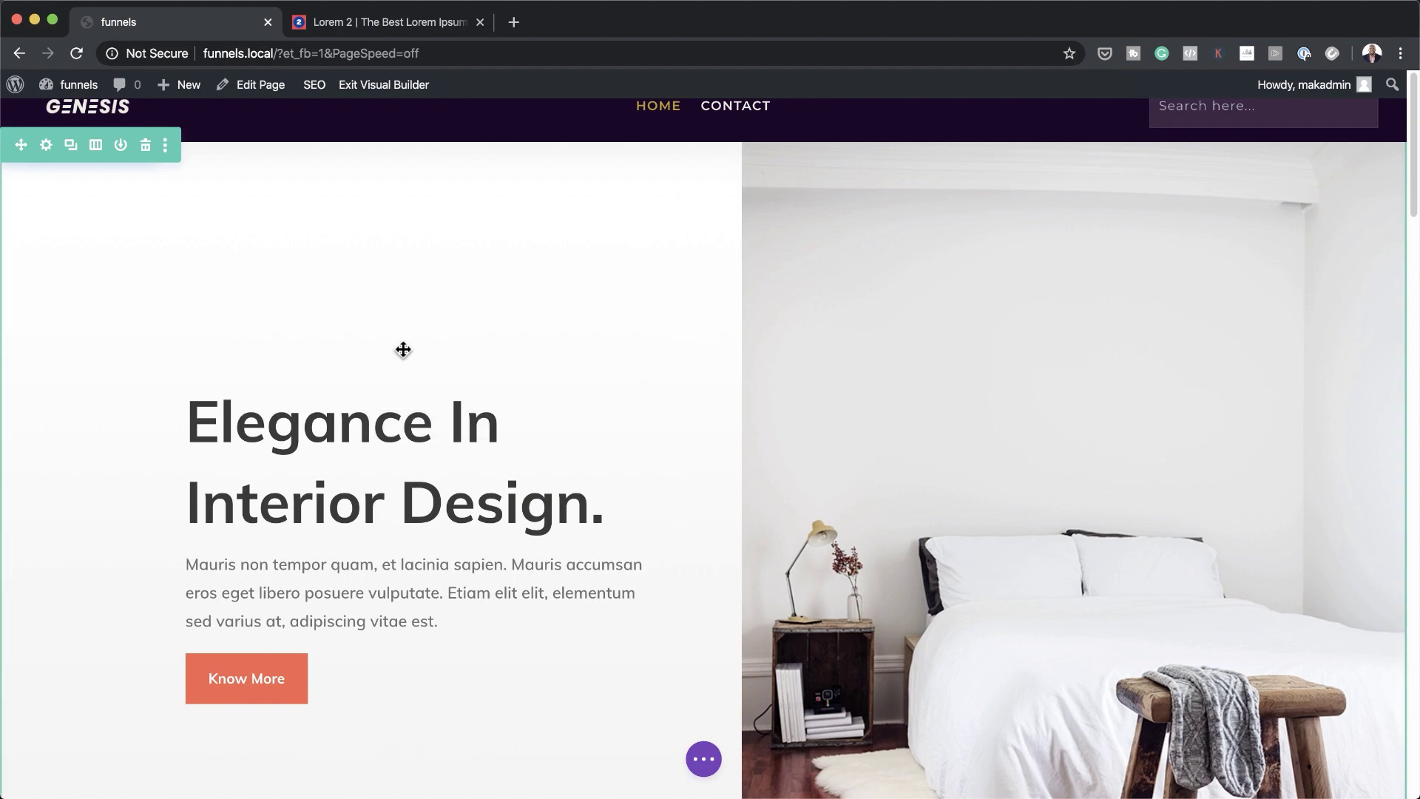
scroll(961, 595, down, 20)
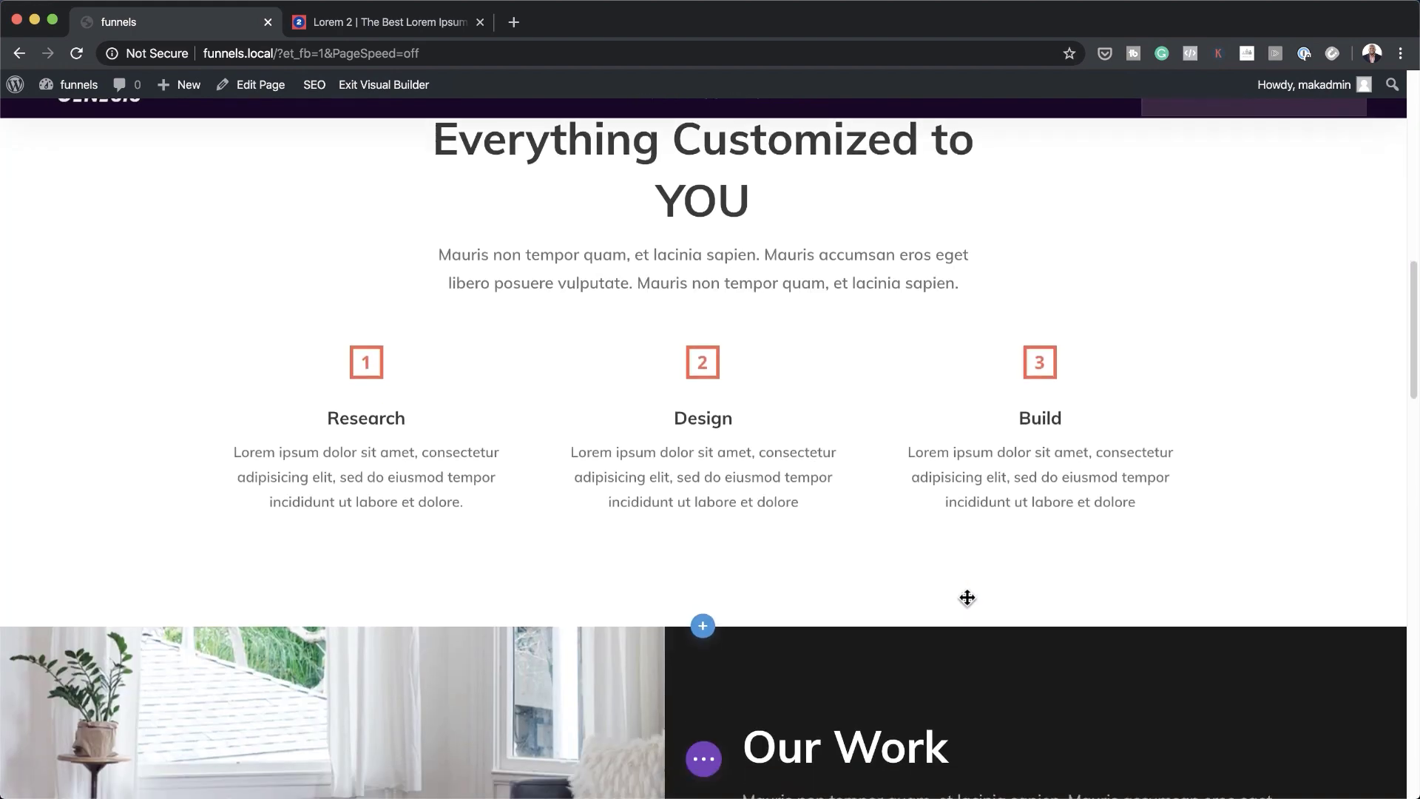
scroll(967, 598, down, 5)
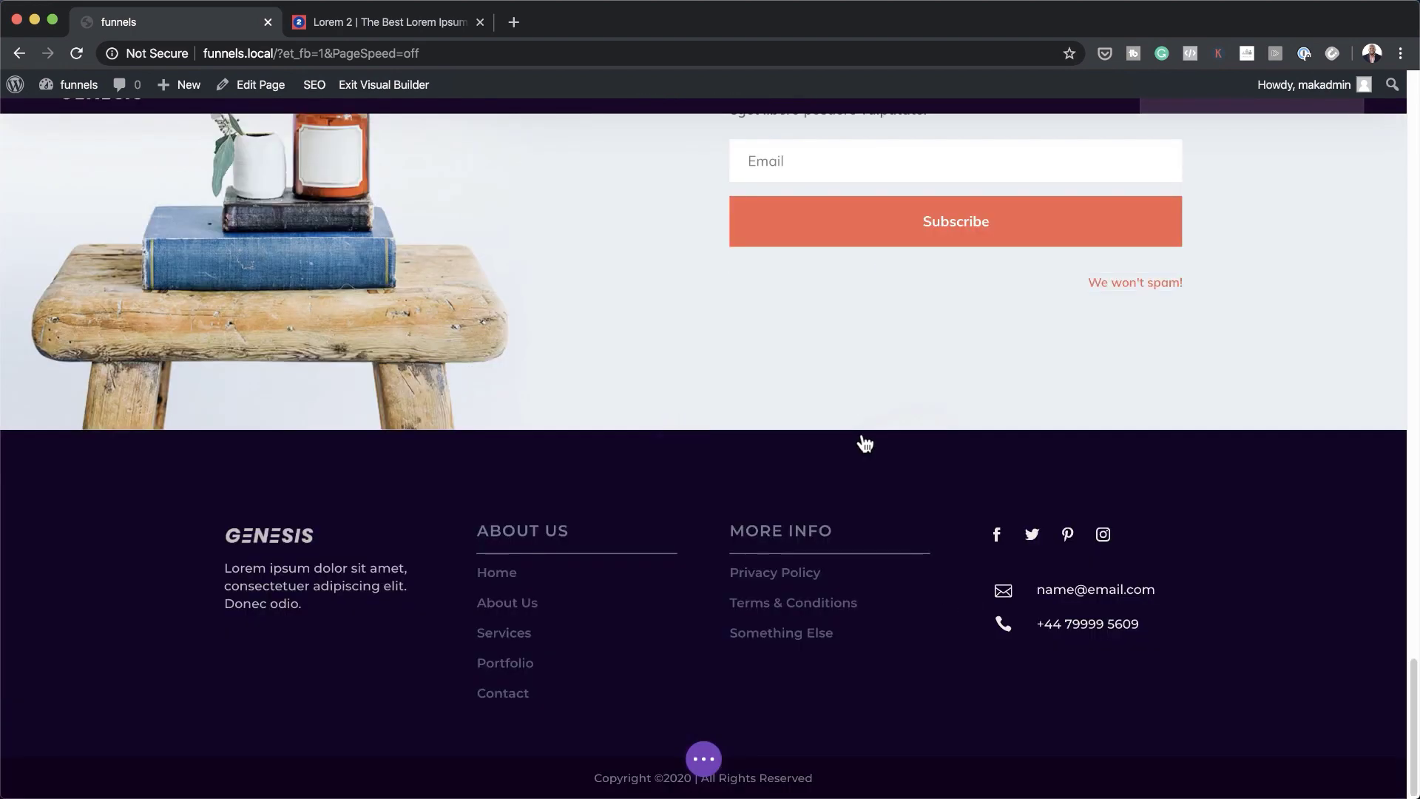
scroll(813, 459, up, 20)
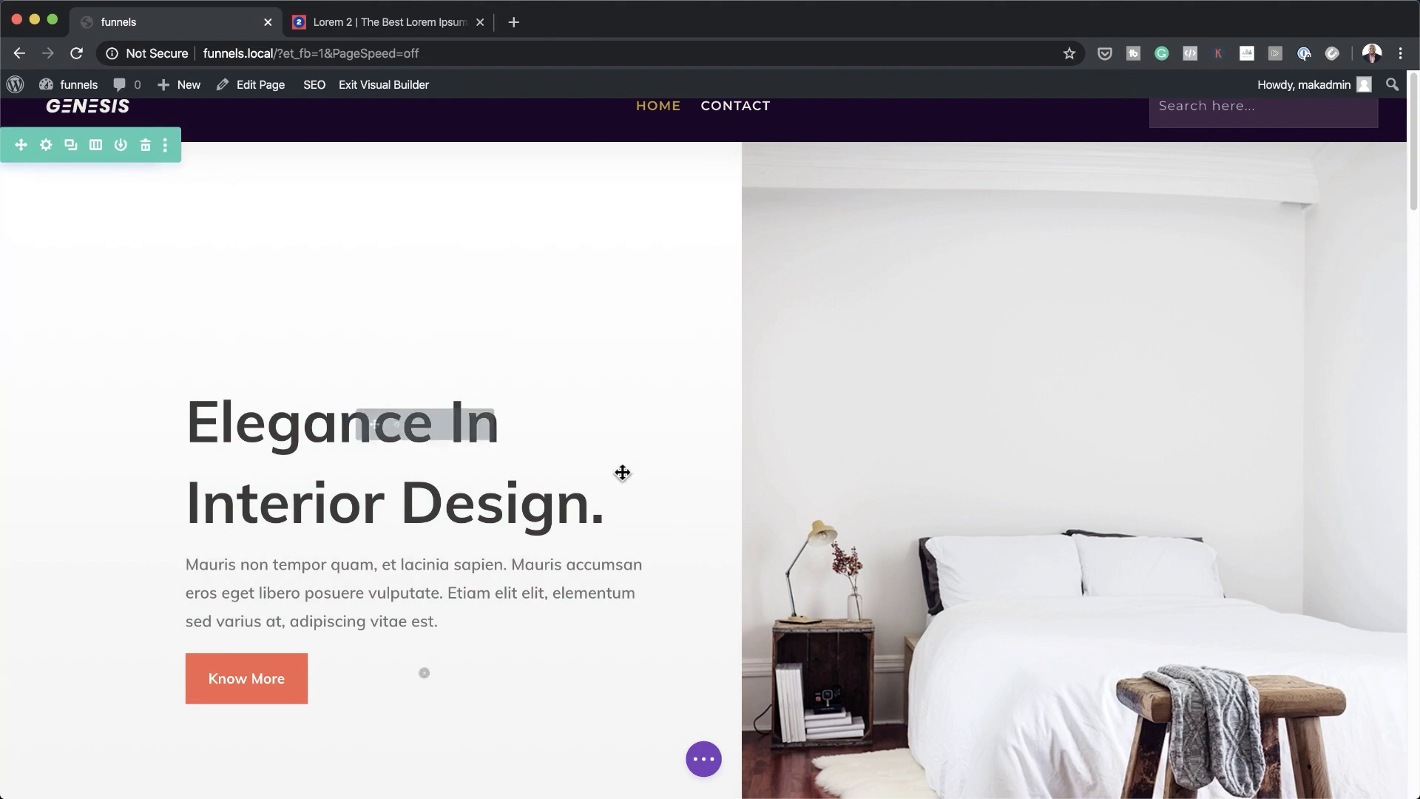
scroll(621, 470, down, 1)
scroll(619, 473, down, 5)
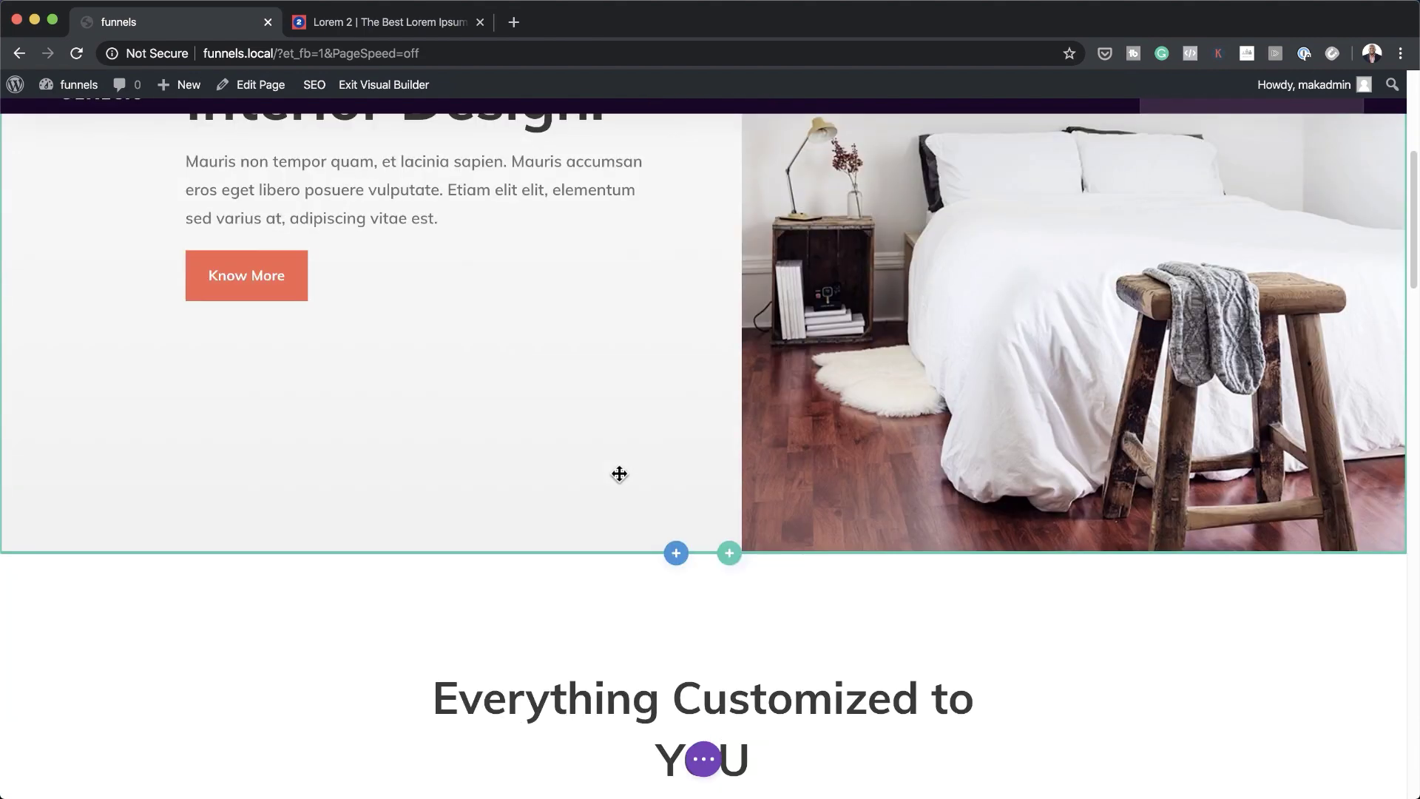
scroll(619, 474, down, 2)
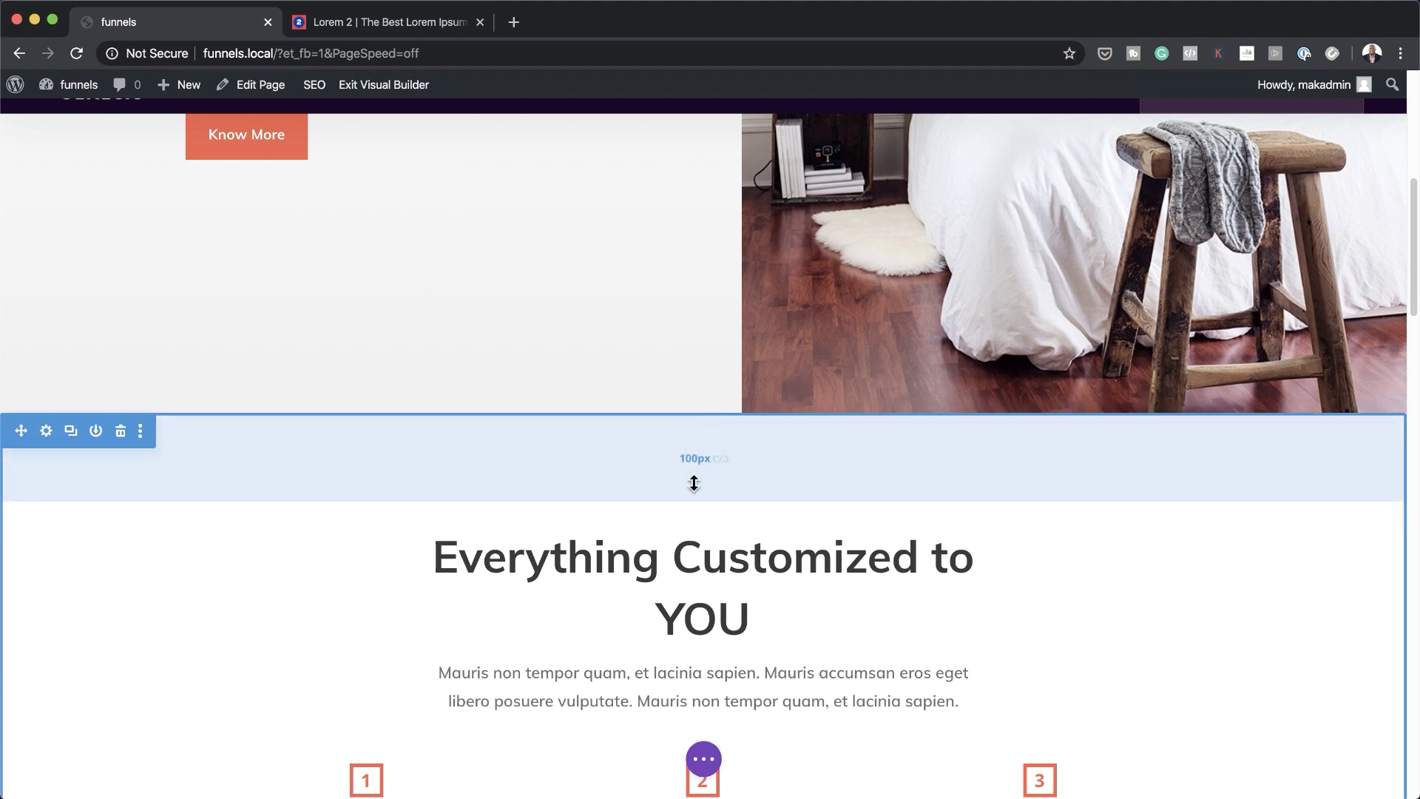
scroll(694, 483, down, 1)
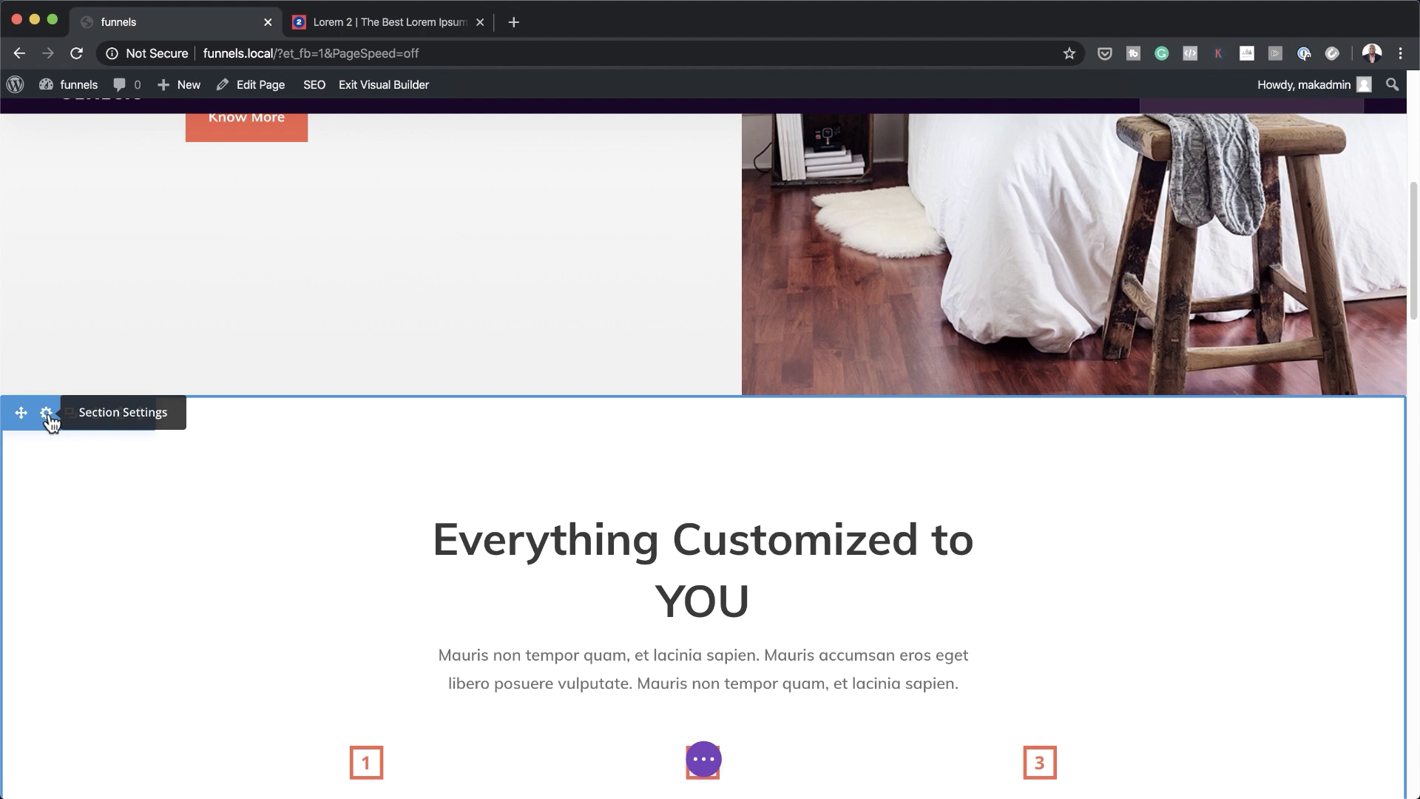
Open and cancel the Everything Customized section's settings, then expand the purple page settings bar.
click(47, 414)
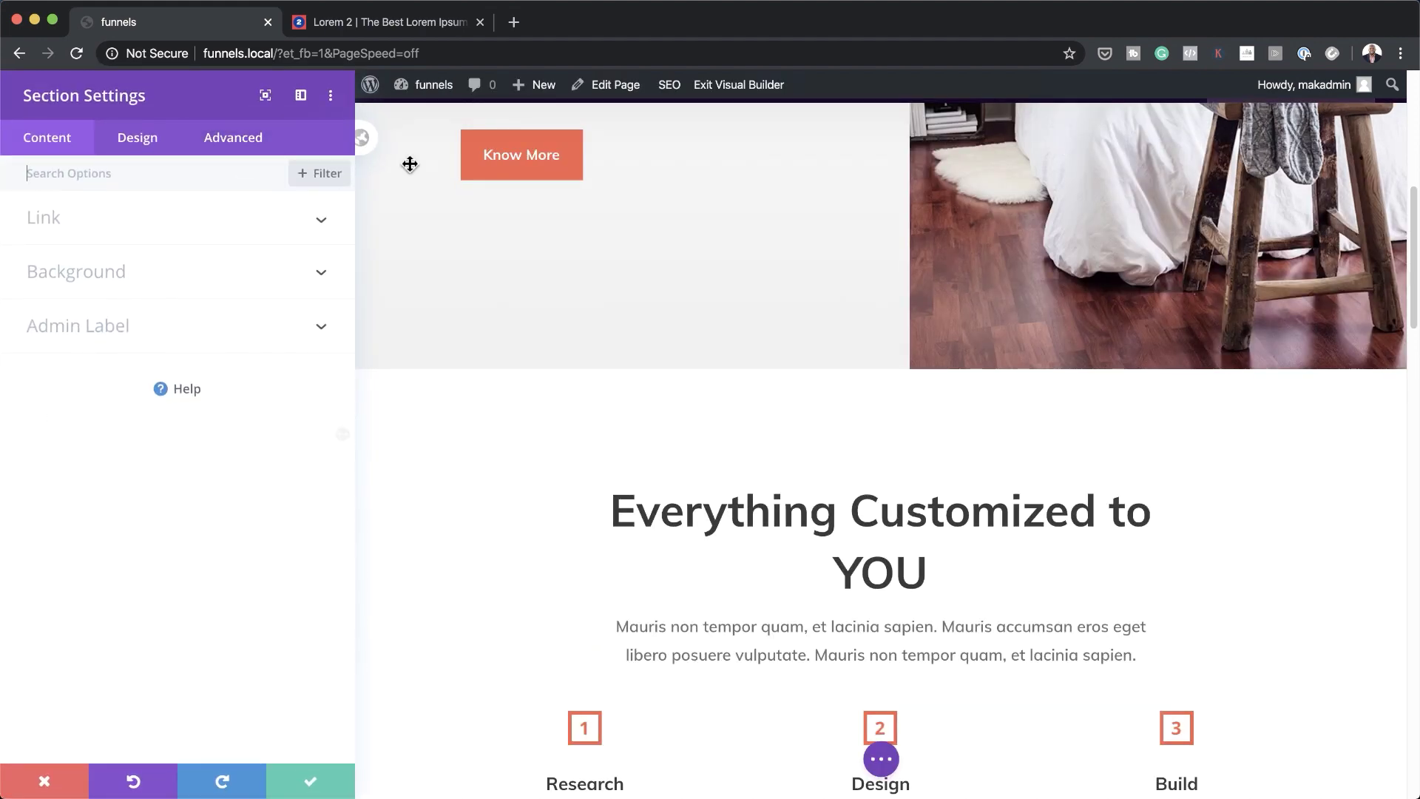
click(46, 787)
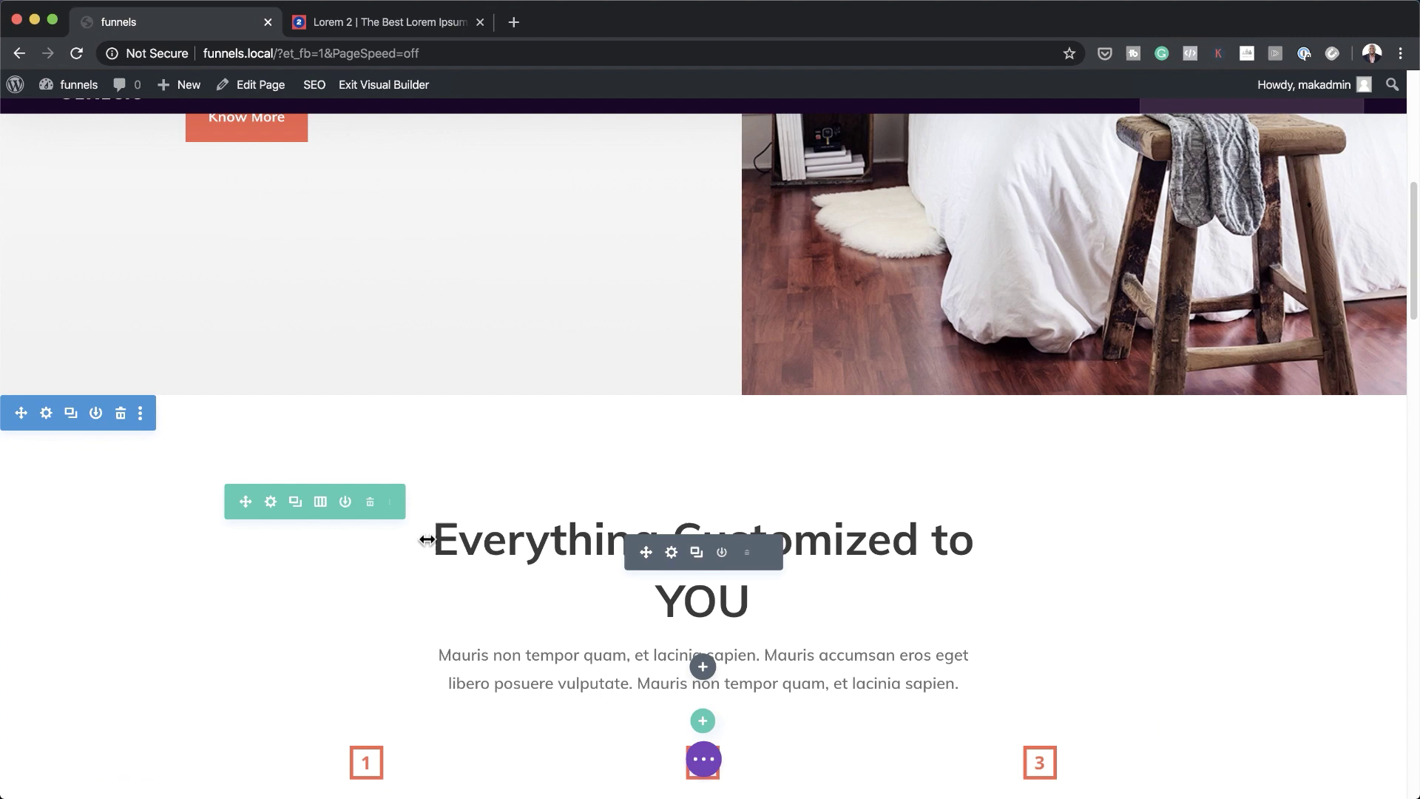
scroll(429, 539, up, 10)
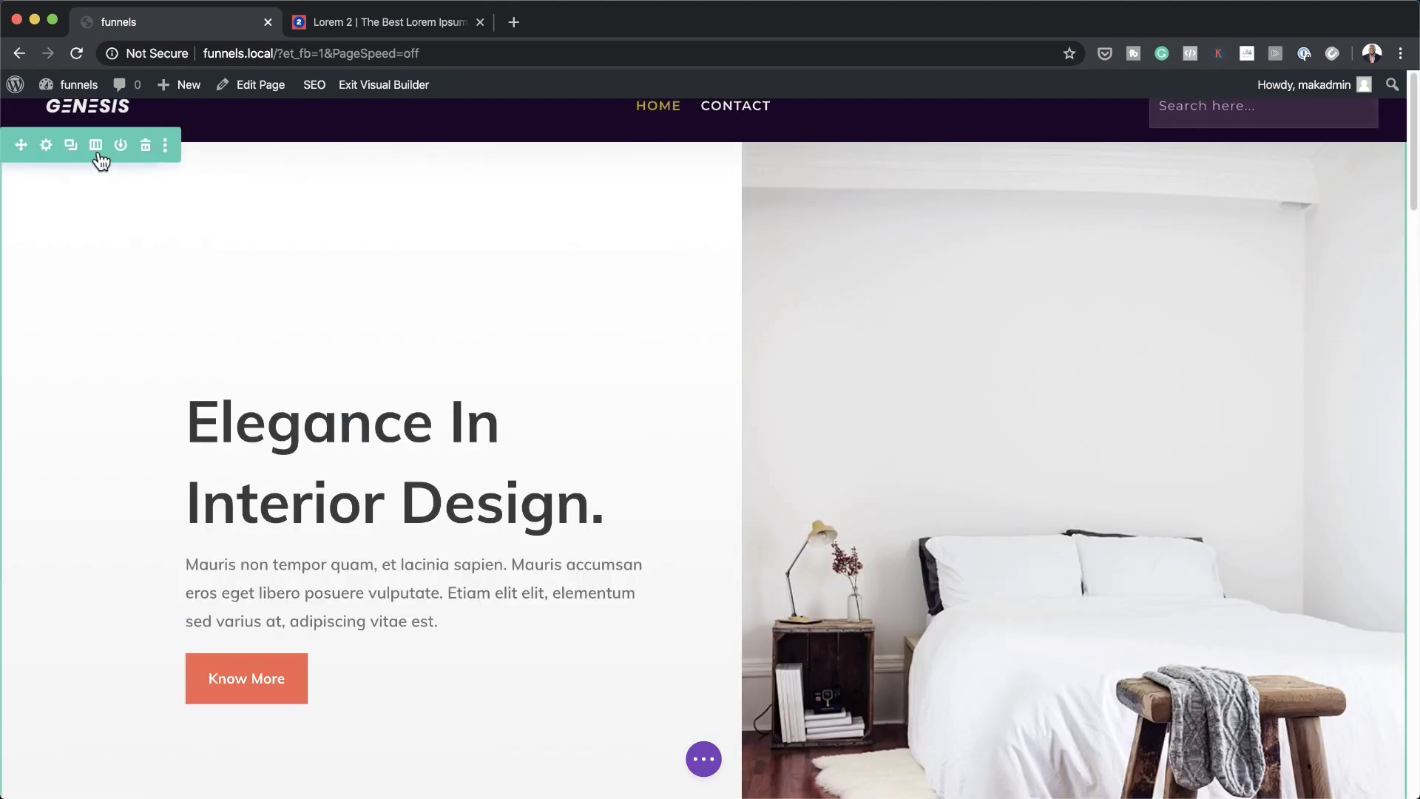
click(706, 762)
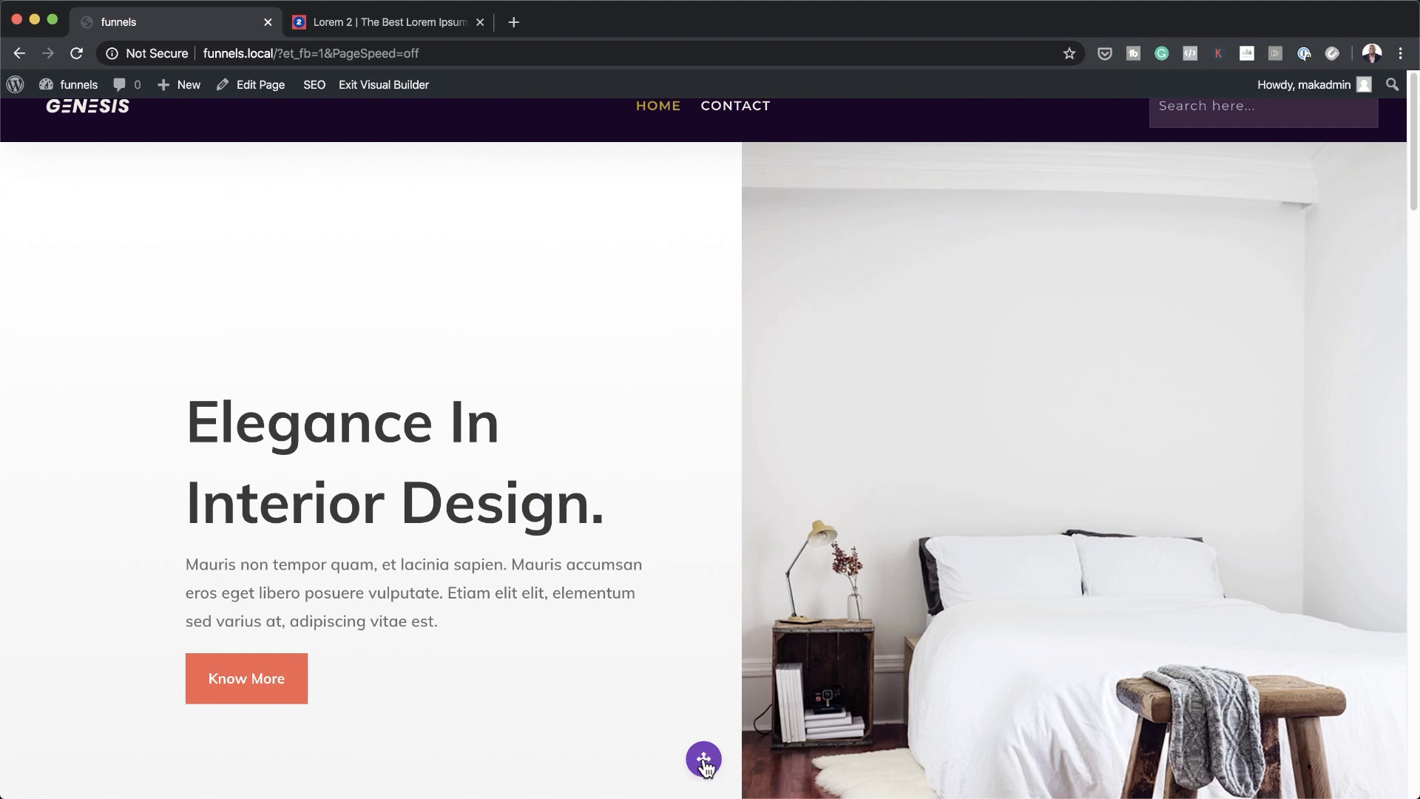
click(704, 762)
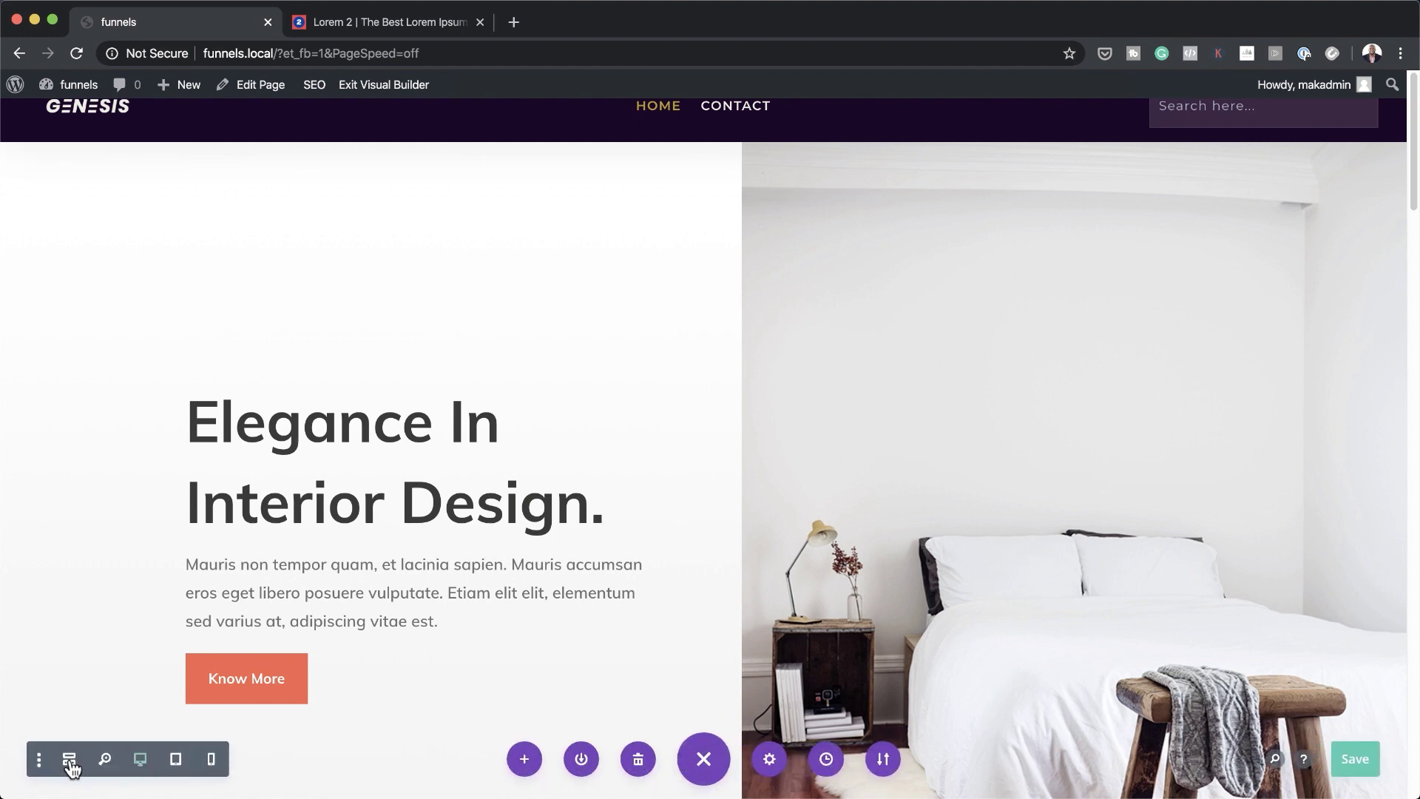
Open the Header Section's settings from wireframe view and reveal its Background gradient options.
click(69, 760)
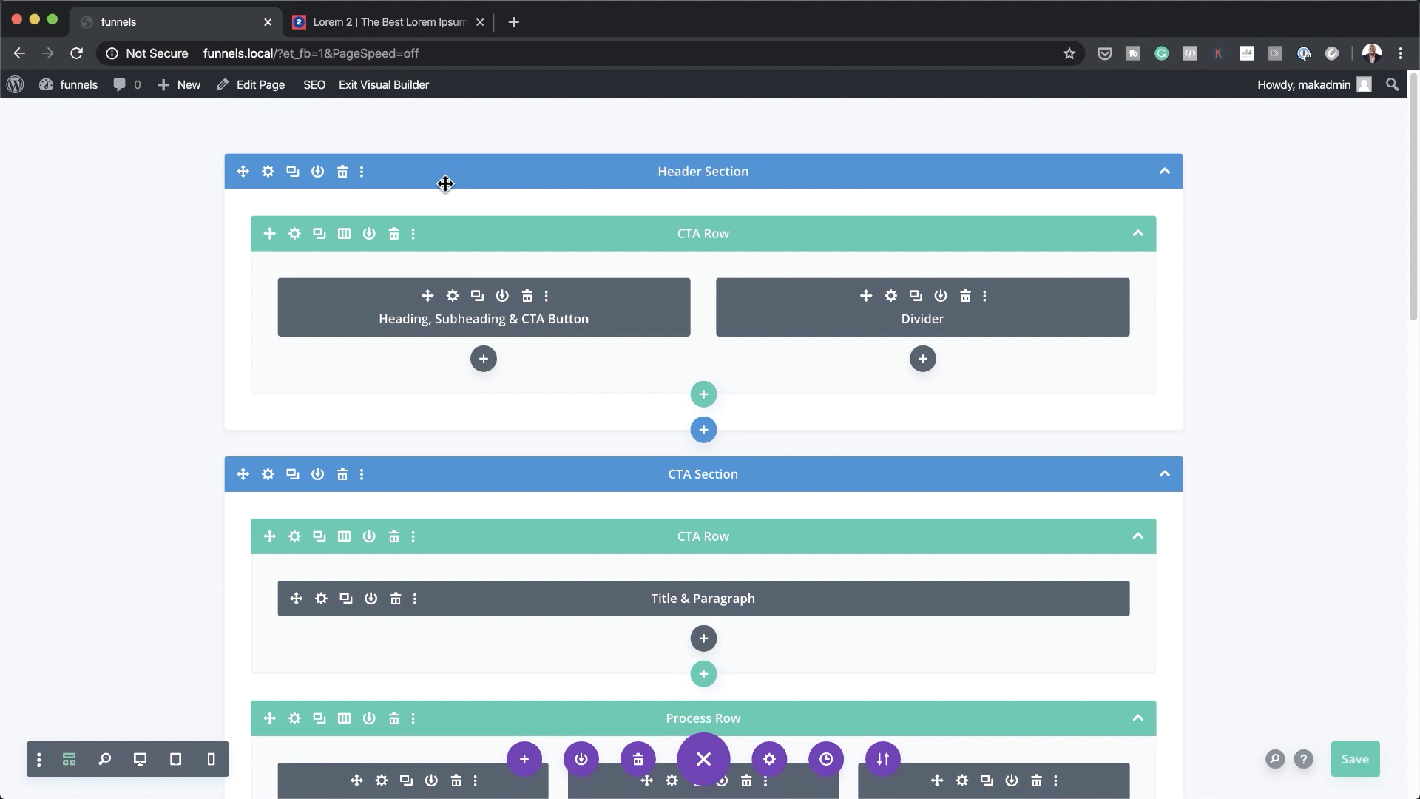
click(268, 172)
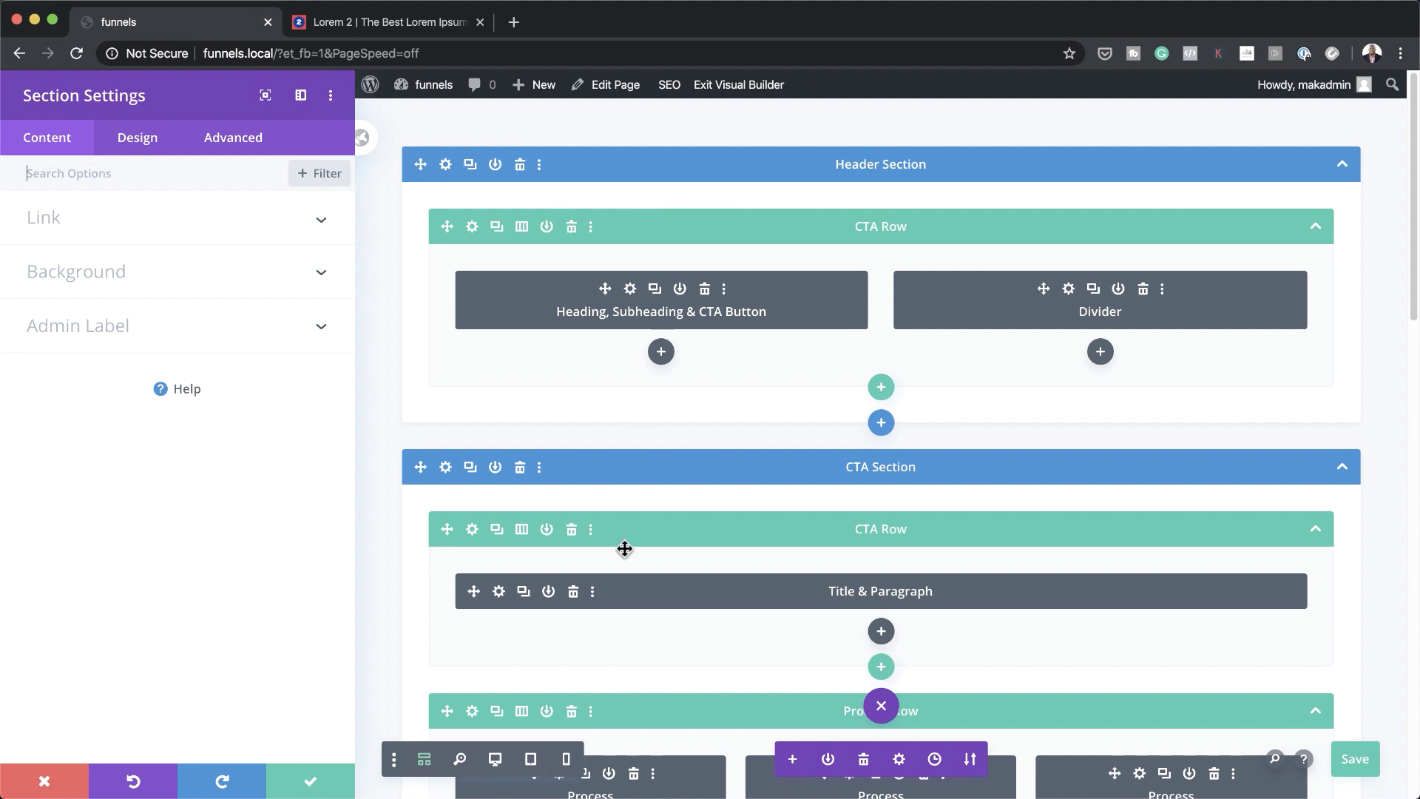
click(496, 761)
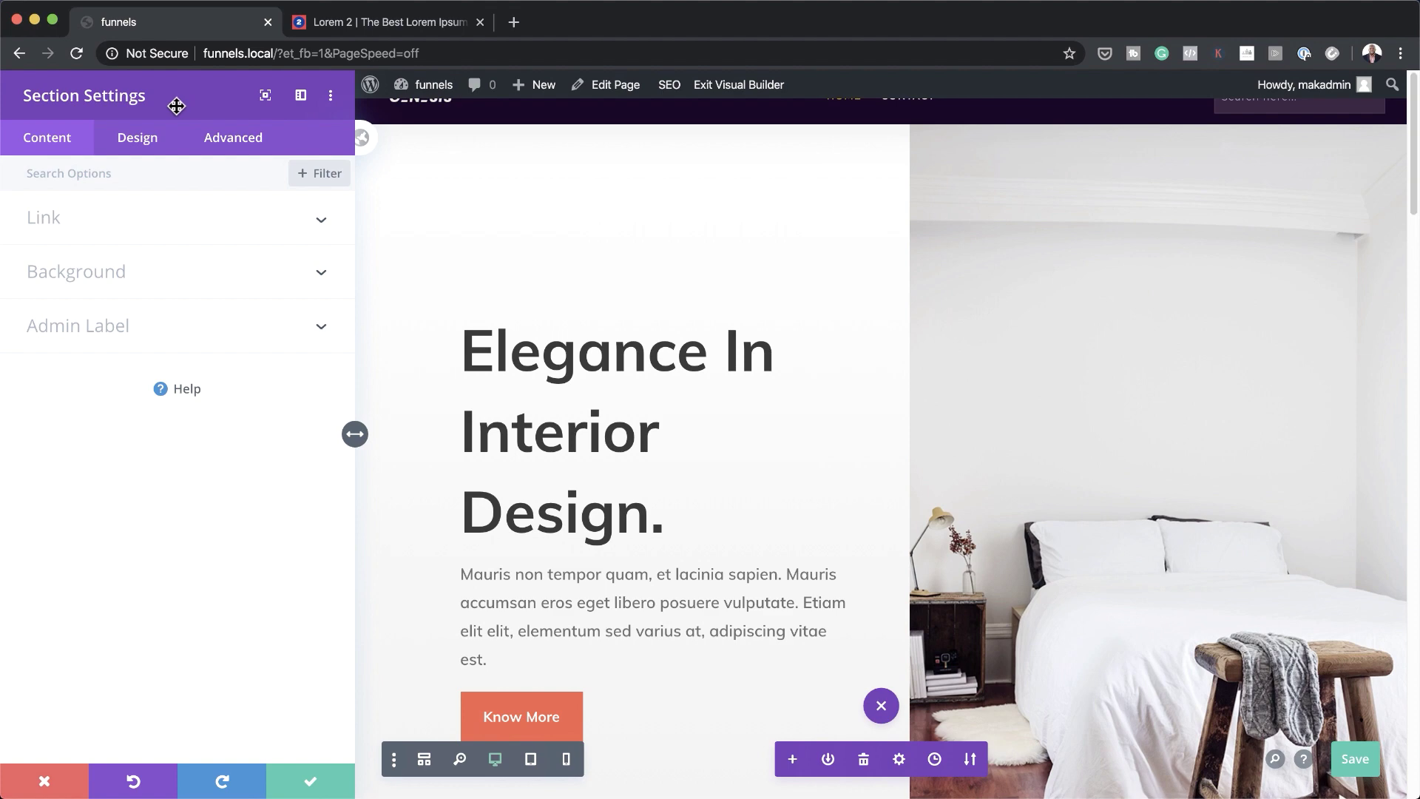
click(121, 283)
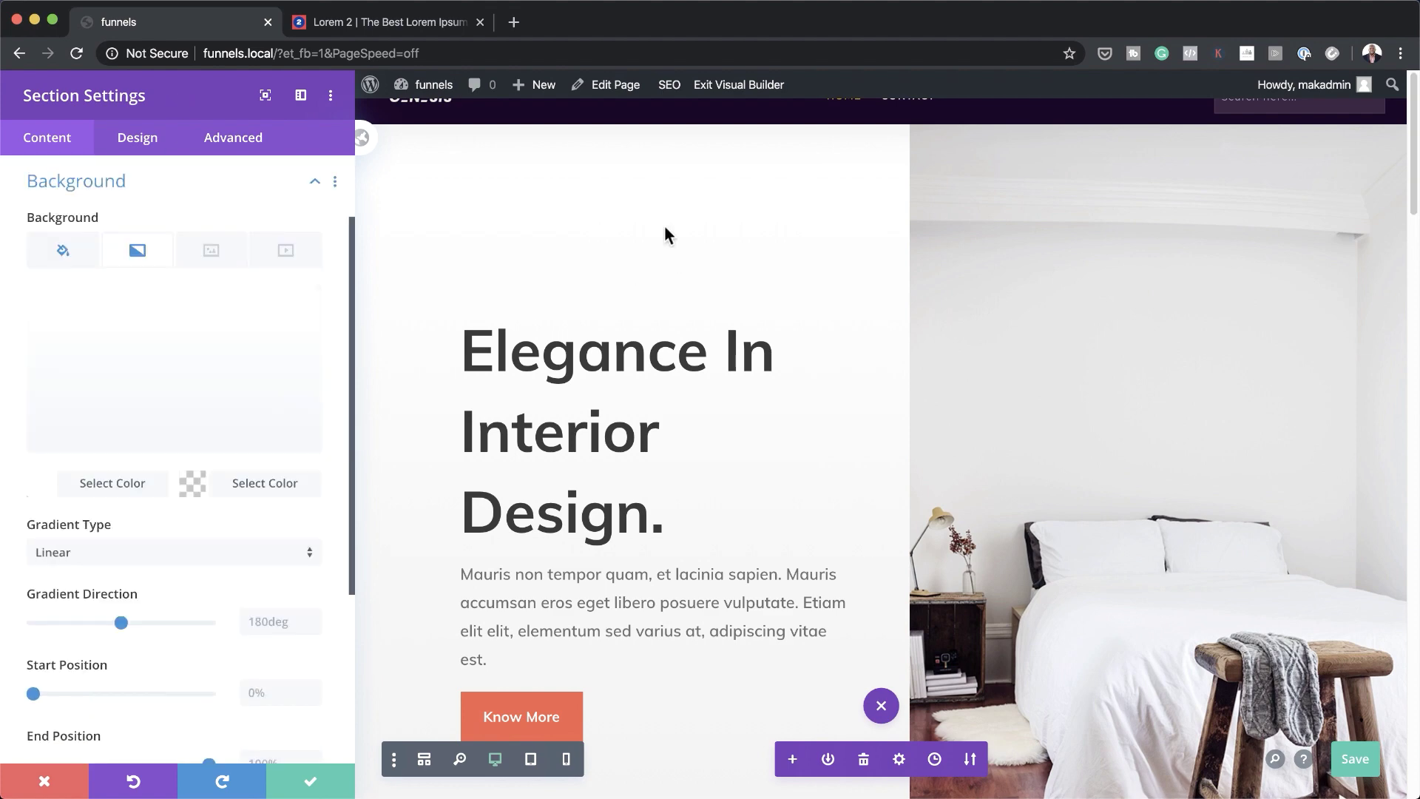
scroll(613, 588, down, 10)
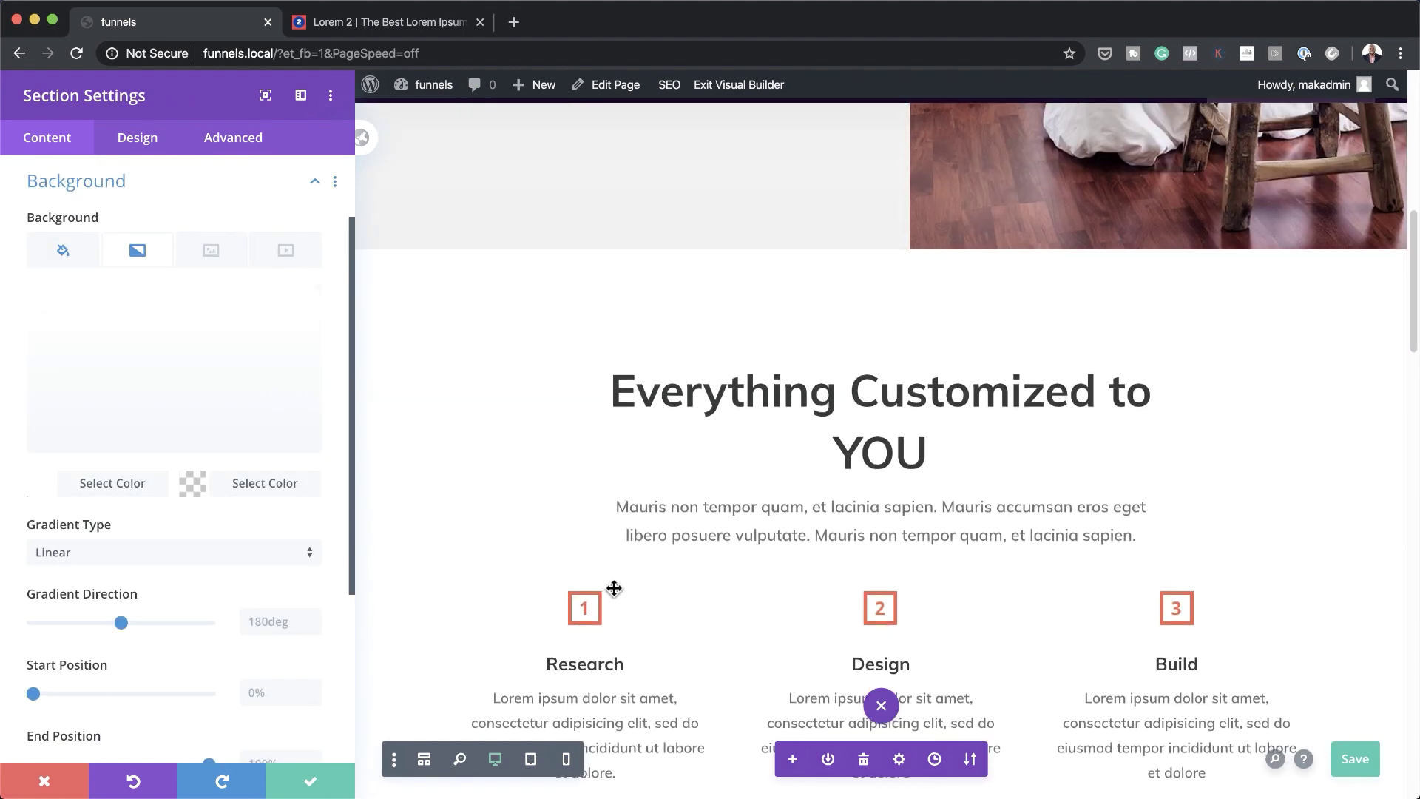
Discard all Section Settings changes and scroll down to the Research, Design, Build columns.
click(45, 784)
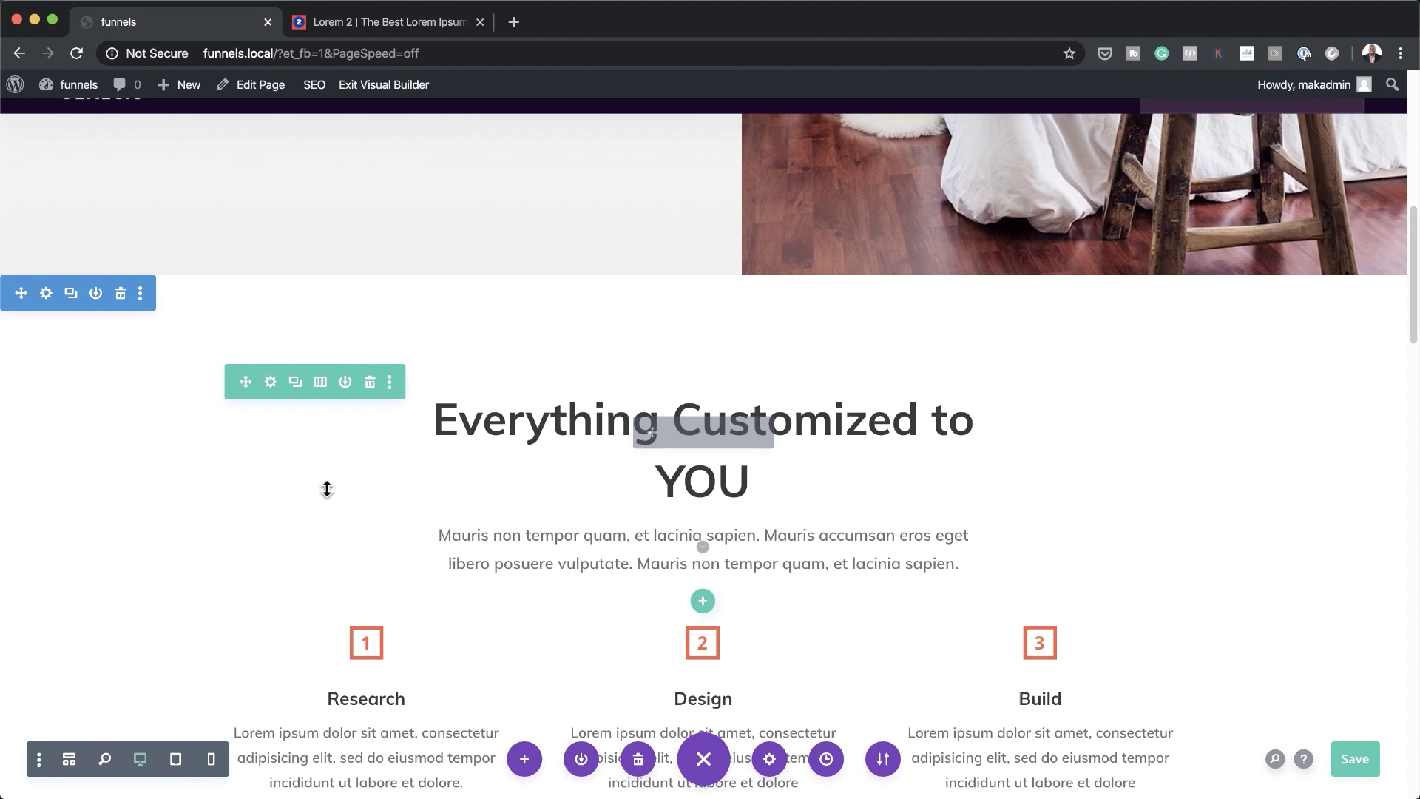
scroll(700, 632, down, 5)
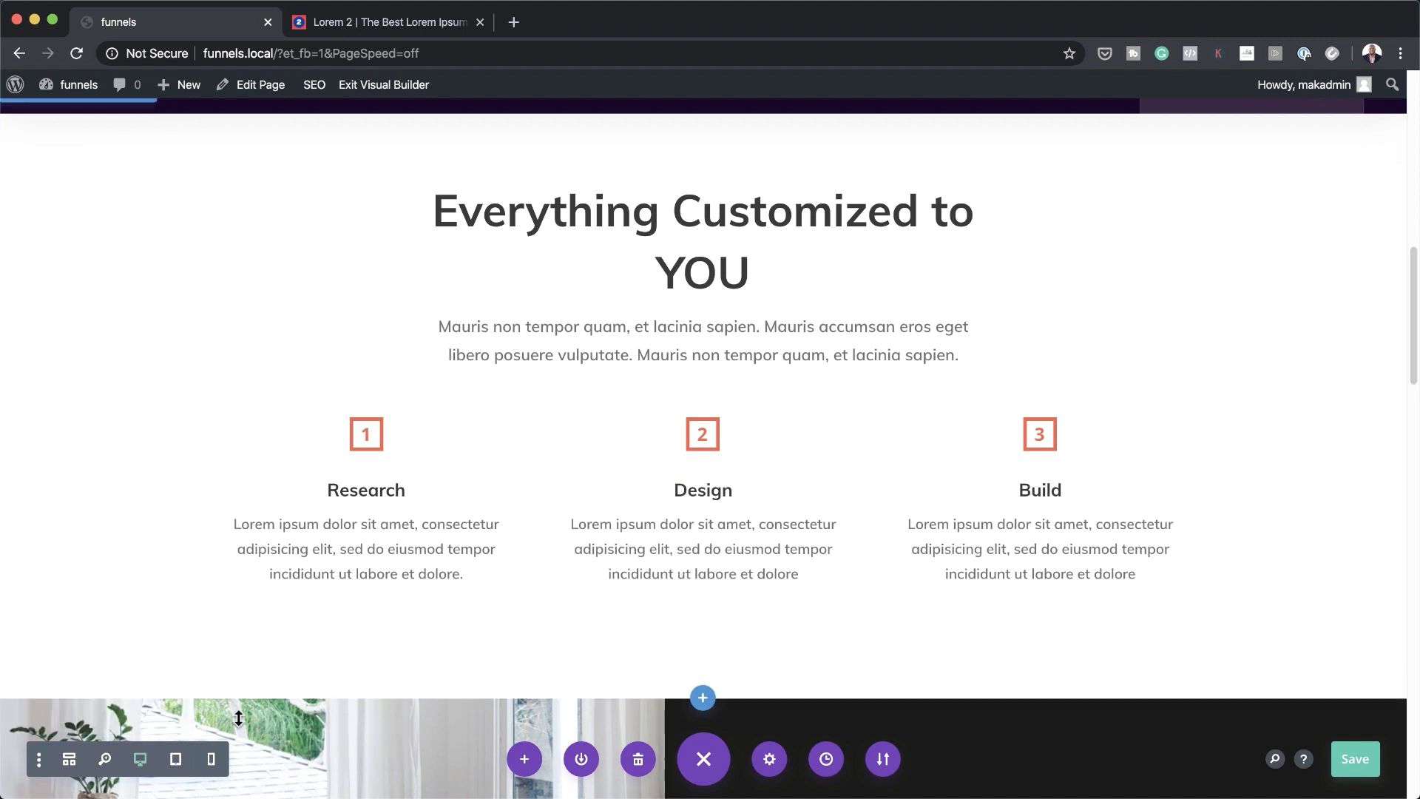
Enable the Hover Mode and Click Mode icons in Builder Settings' toolbar customization.
click(40, 759)
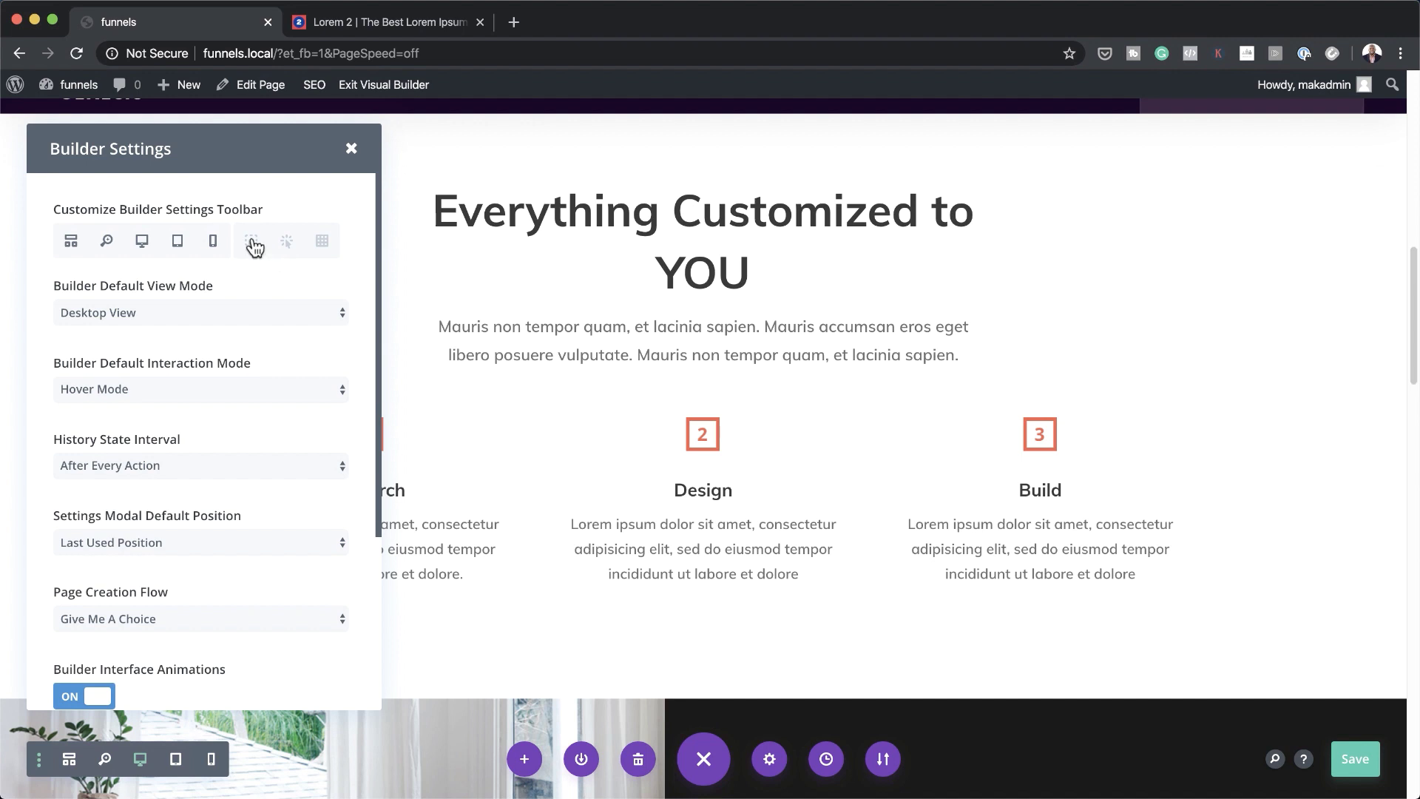
click(252, 245)
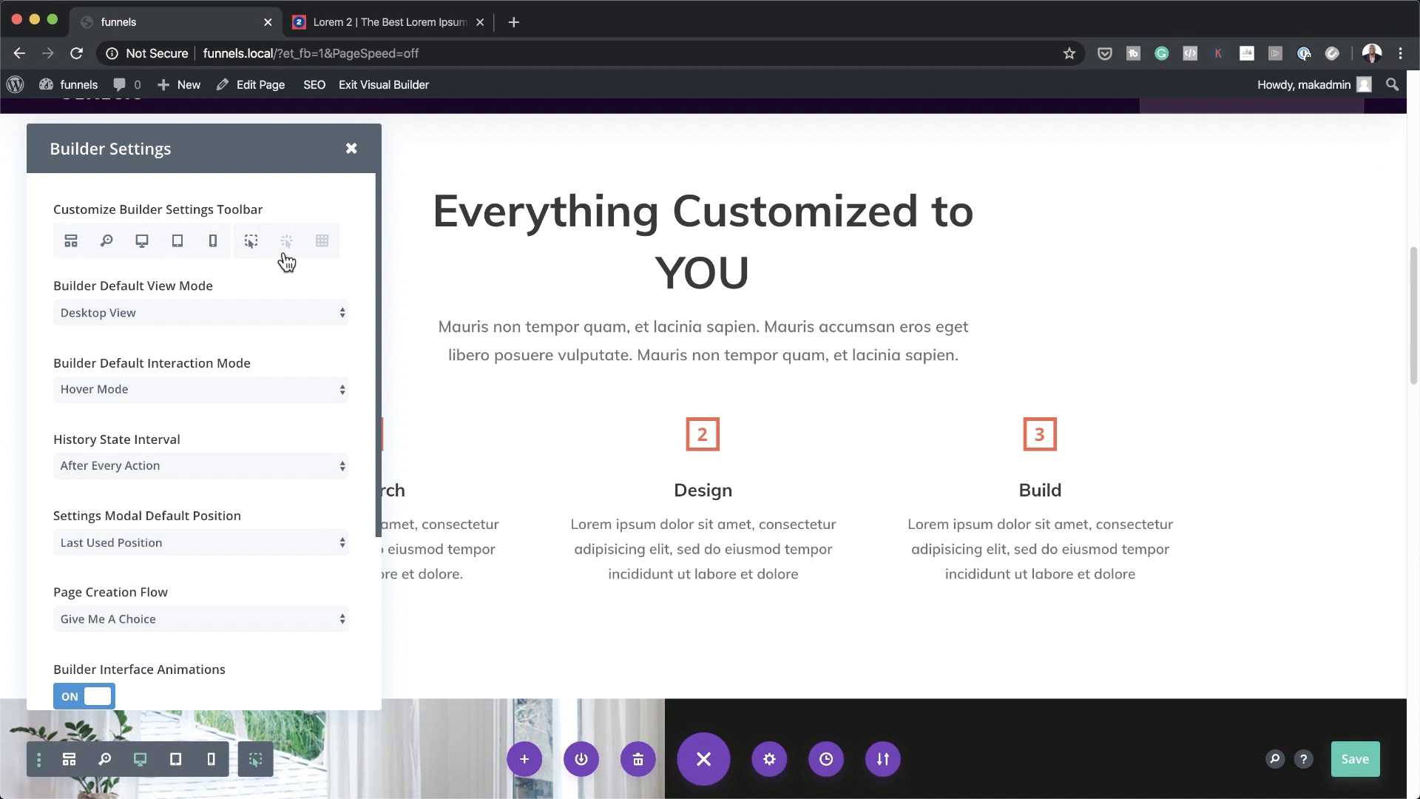
click(290, 246)
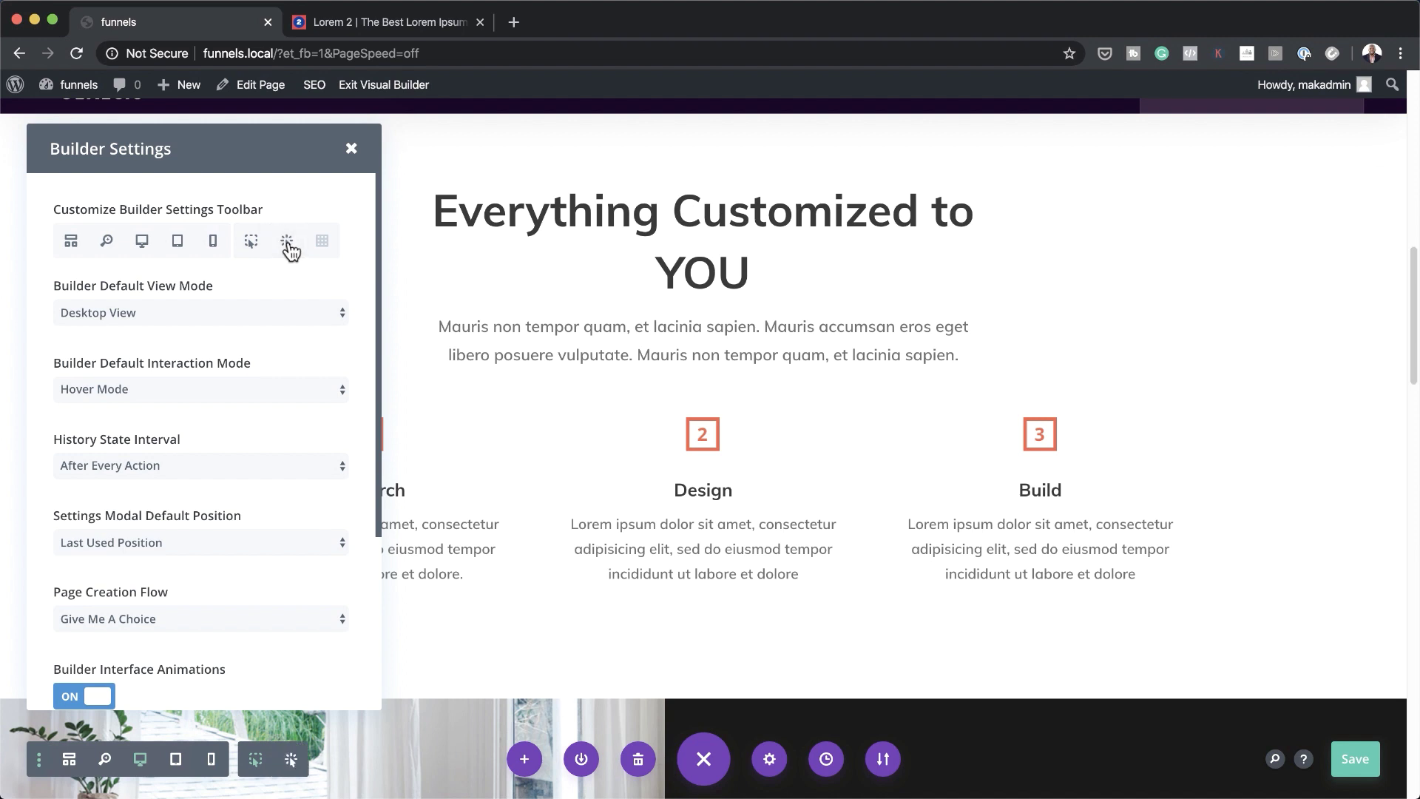
key(Escape)
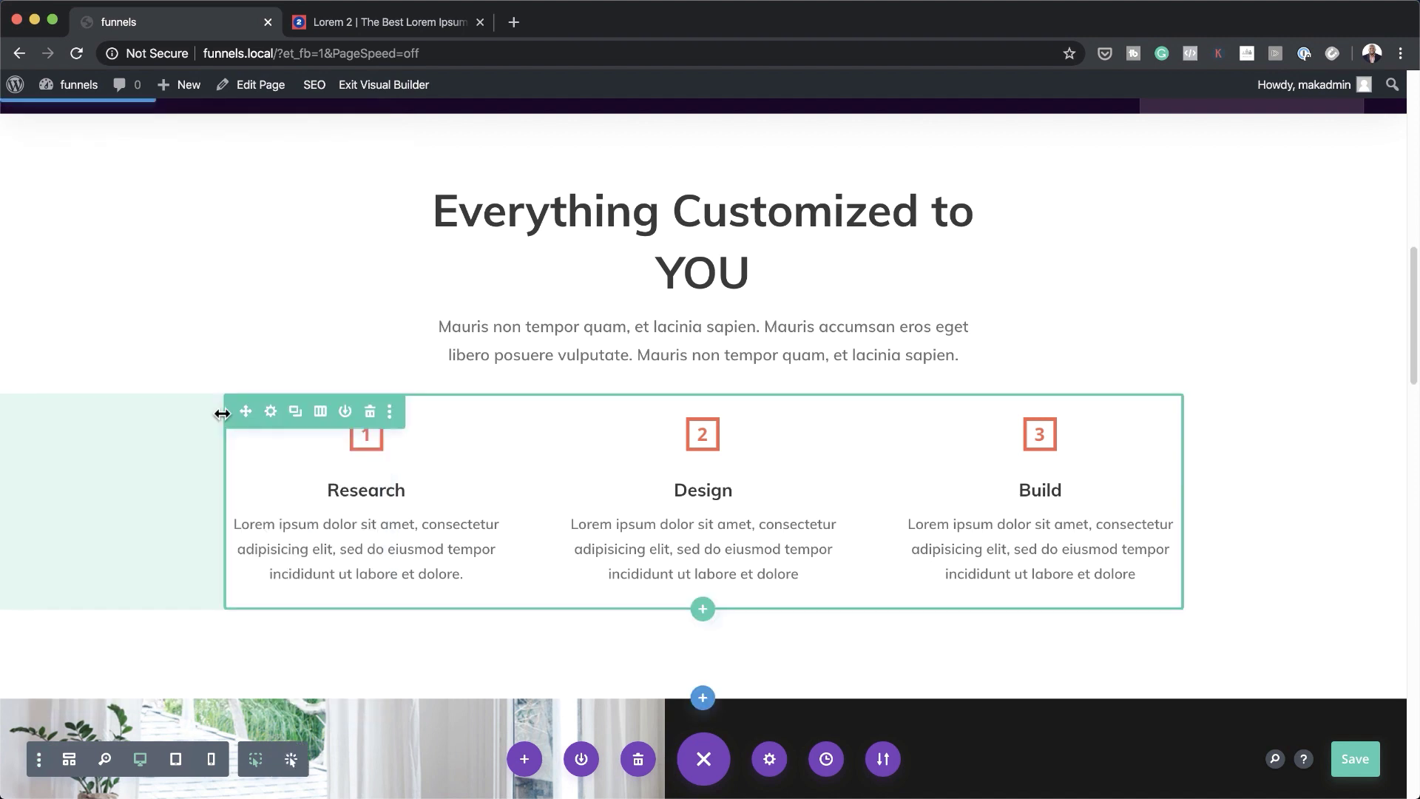
Turn on Click Mode and select the Design blurb to show its controls.
click(290, 767)
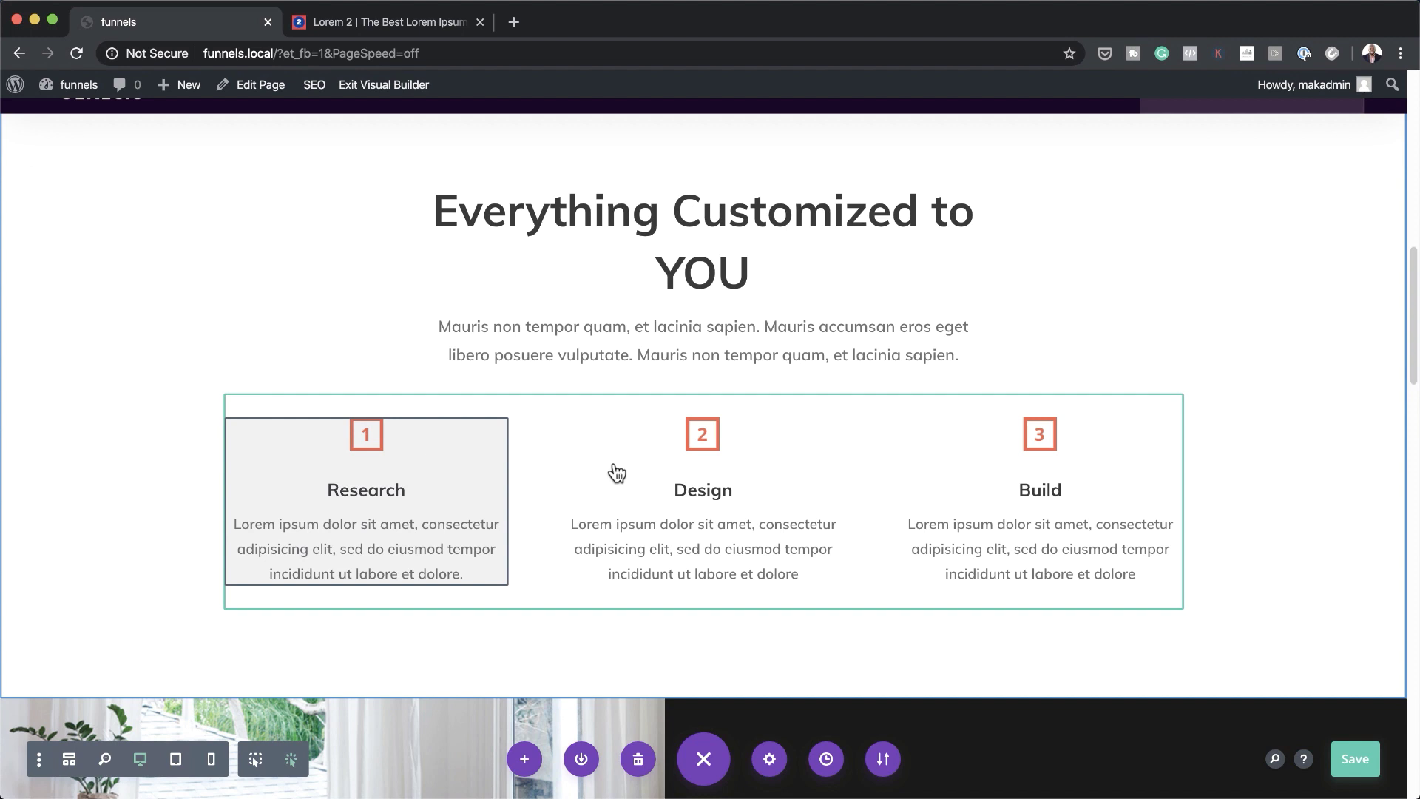
click(780, 460)
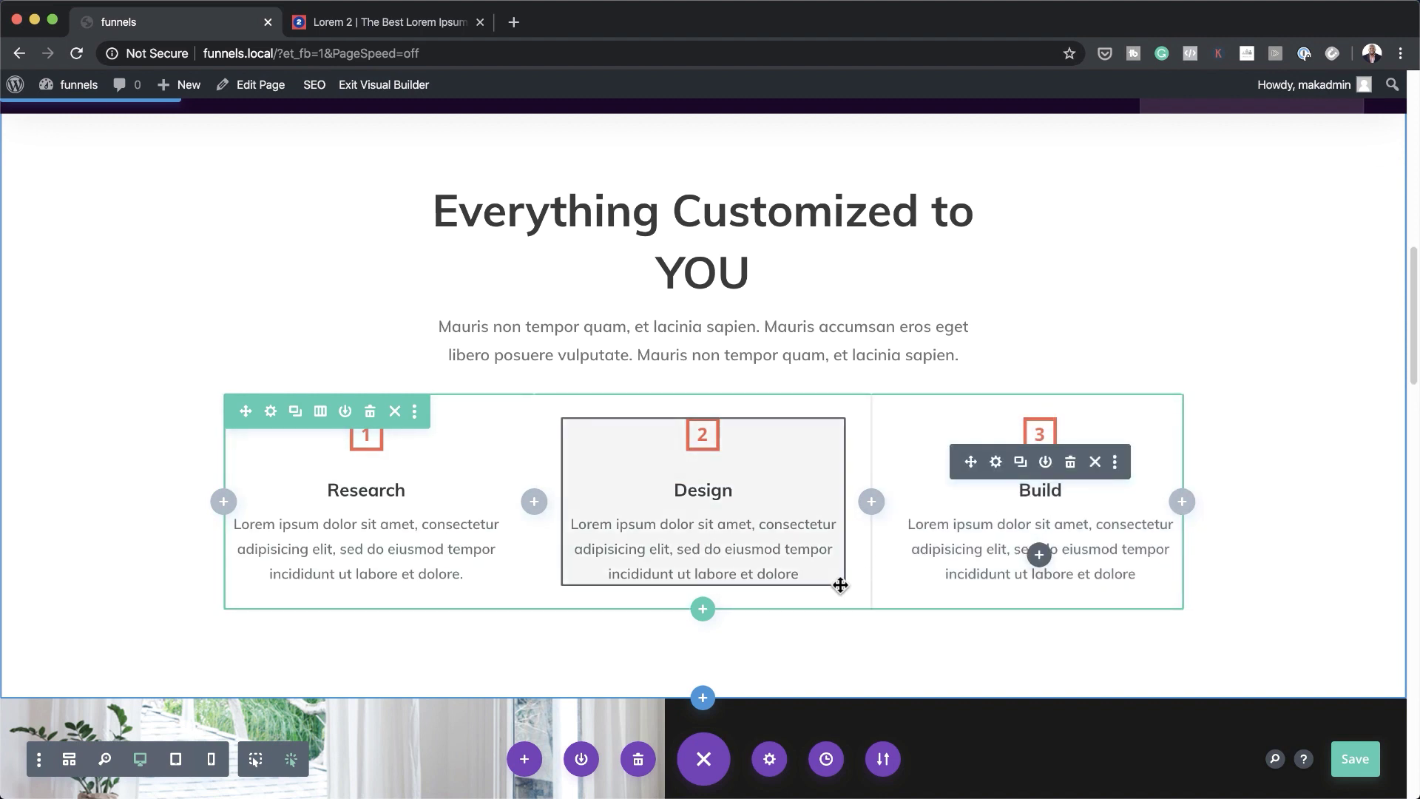
Add the Grid icon to the settings toolbar and enable grid view outlines across the page.
click(39, 759)
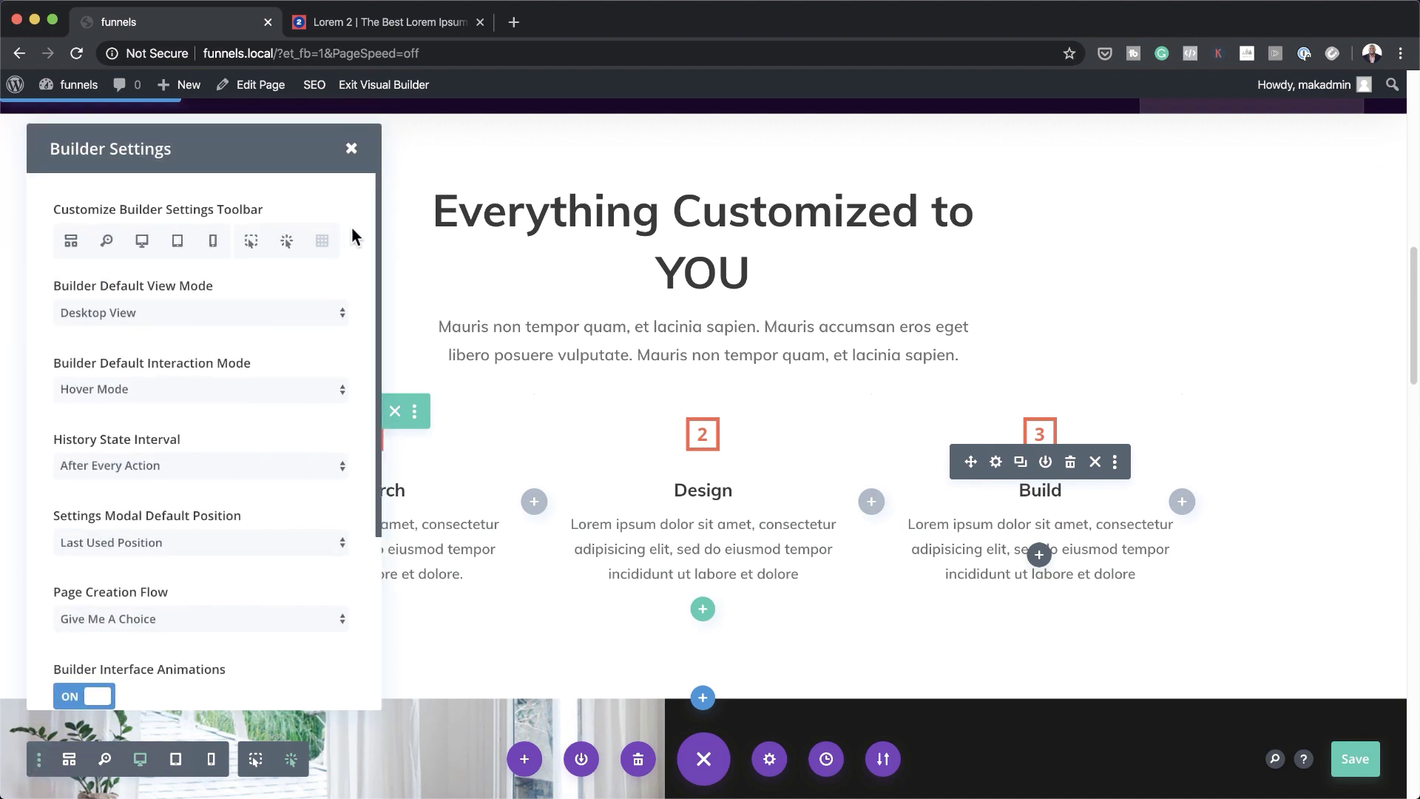
click(323, 242)
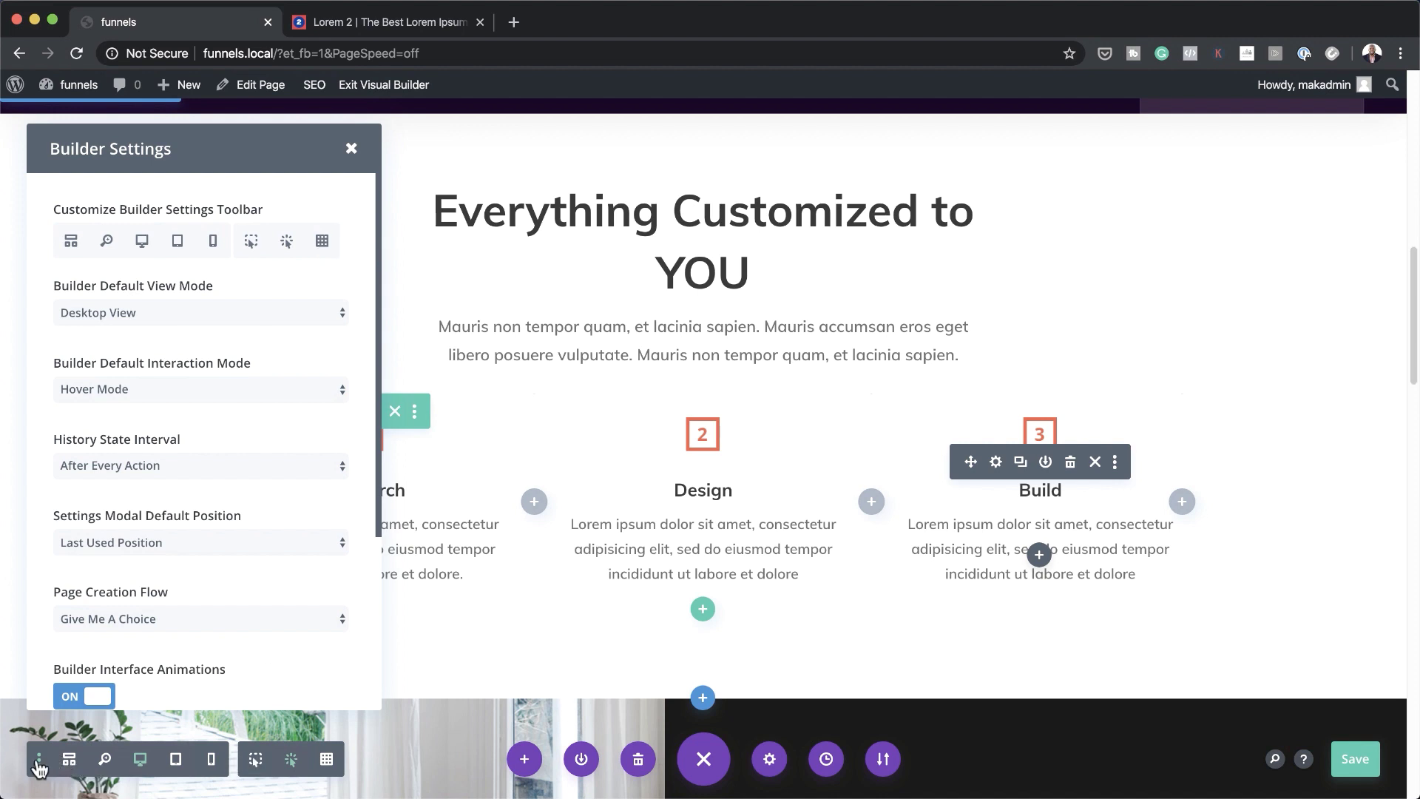
click(326, 759)
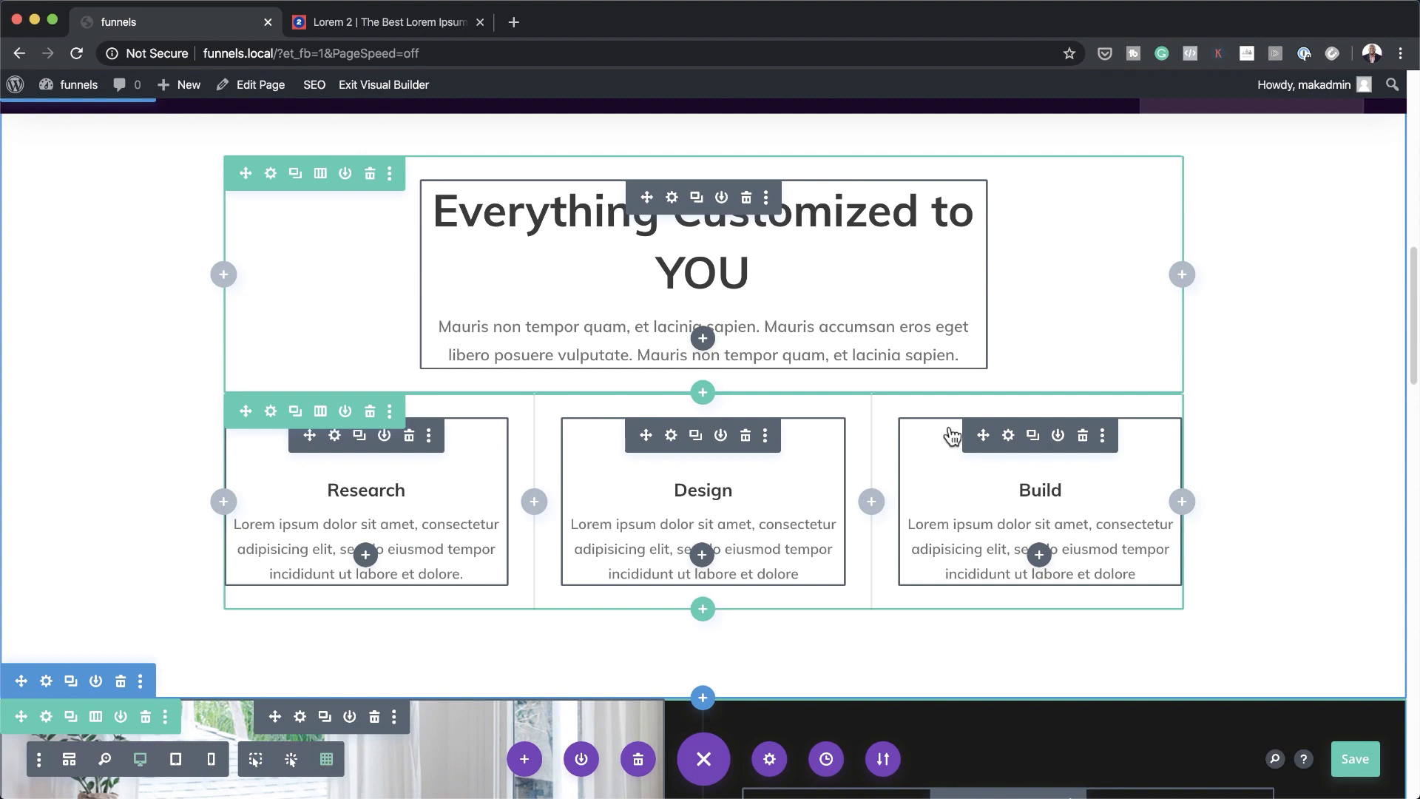
scroll(1181, 521, down, 10)
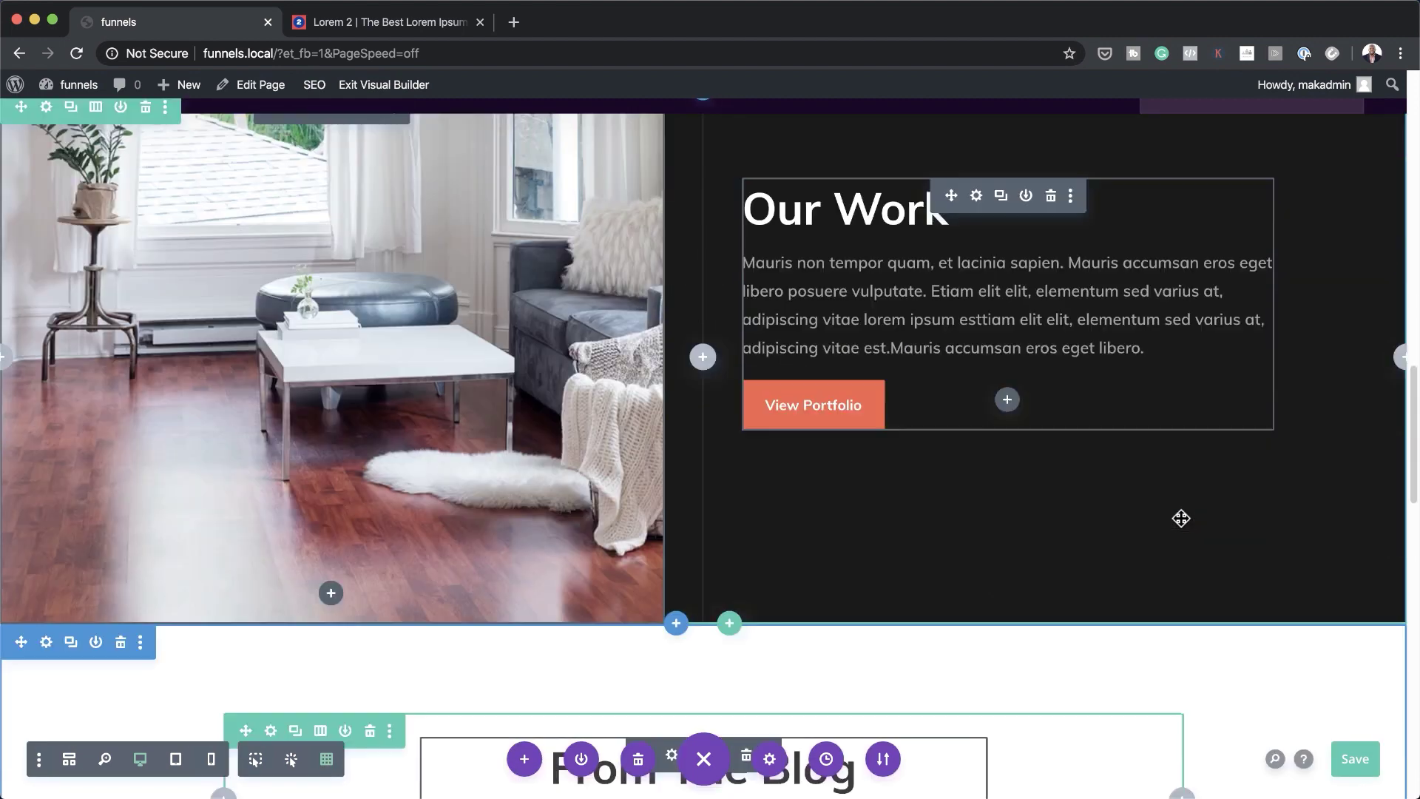
scroll(1181, 519, down, 5)
scroll(1182, 519, down, 5)
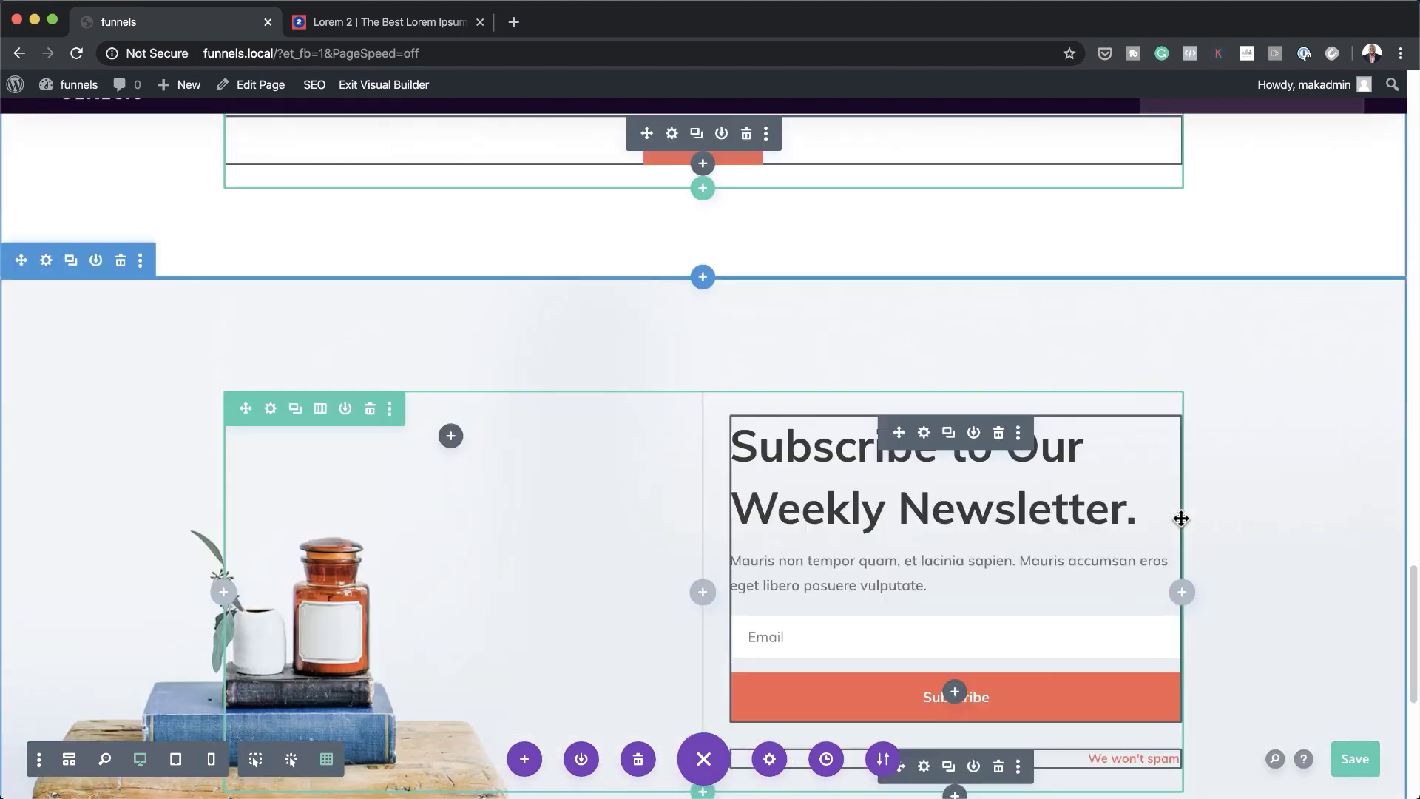
scroll(1181, 518, up, 15)
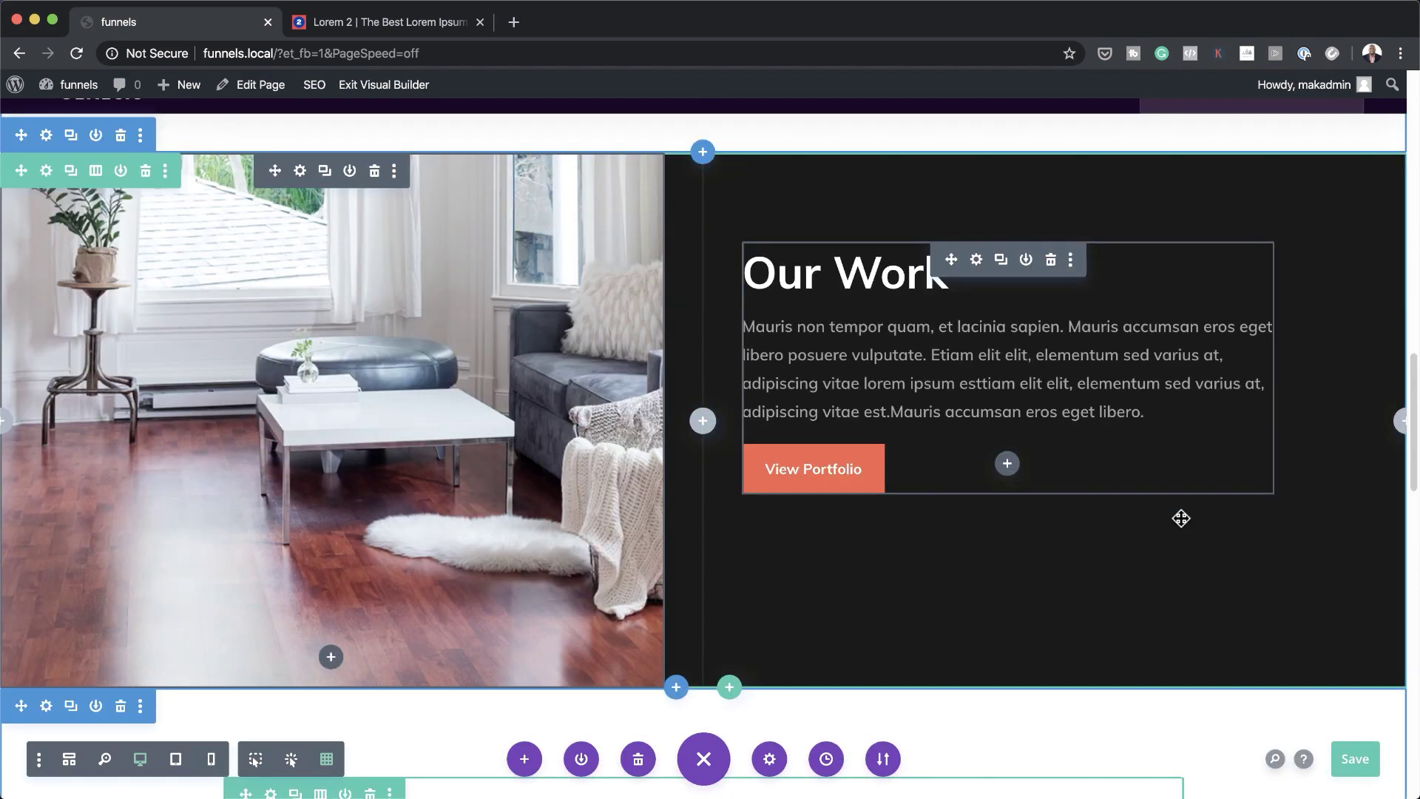
scroll(1181, 519, up, 10)
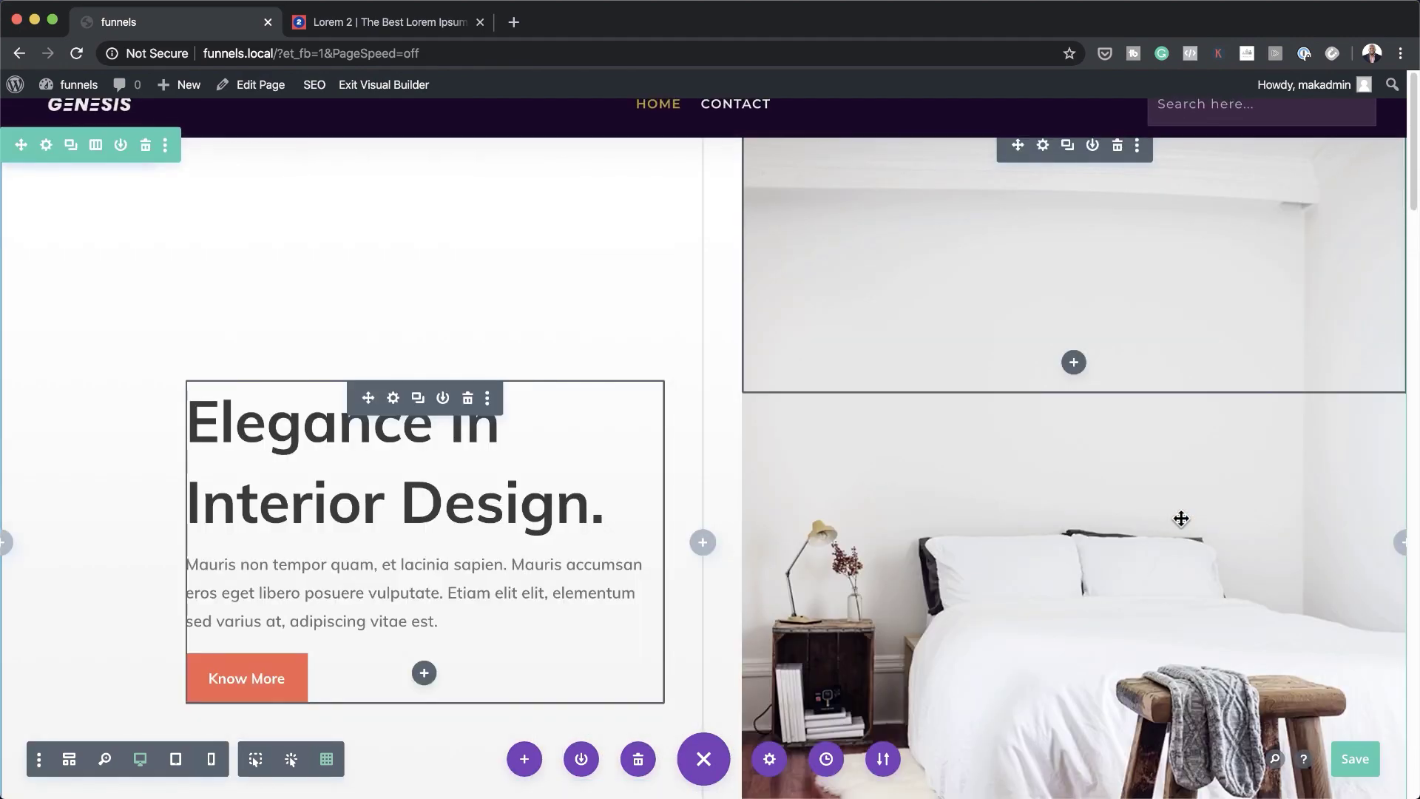
scroll(1201, 557, down, 8)
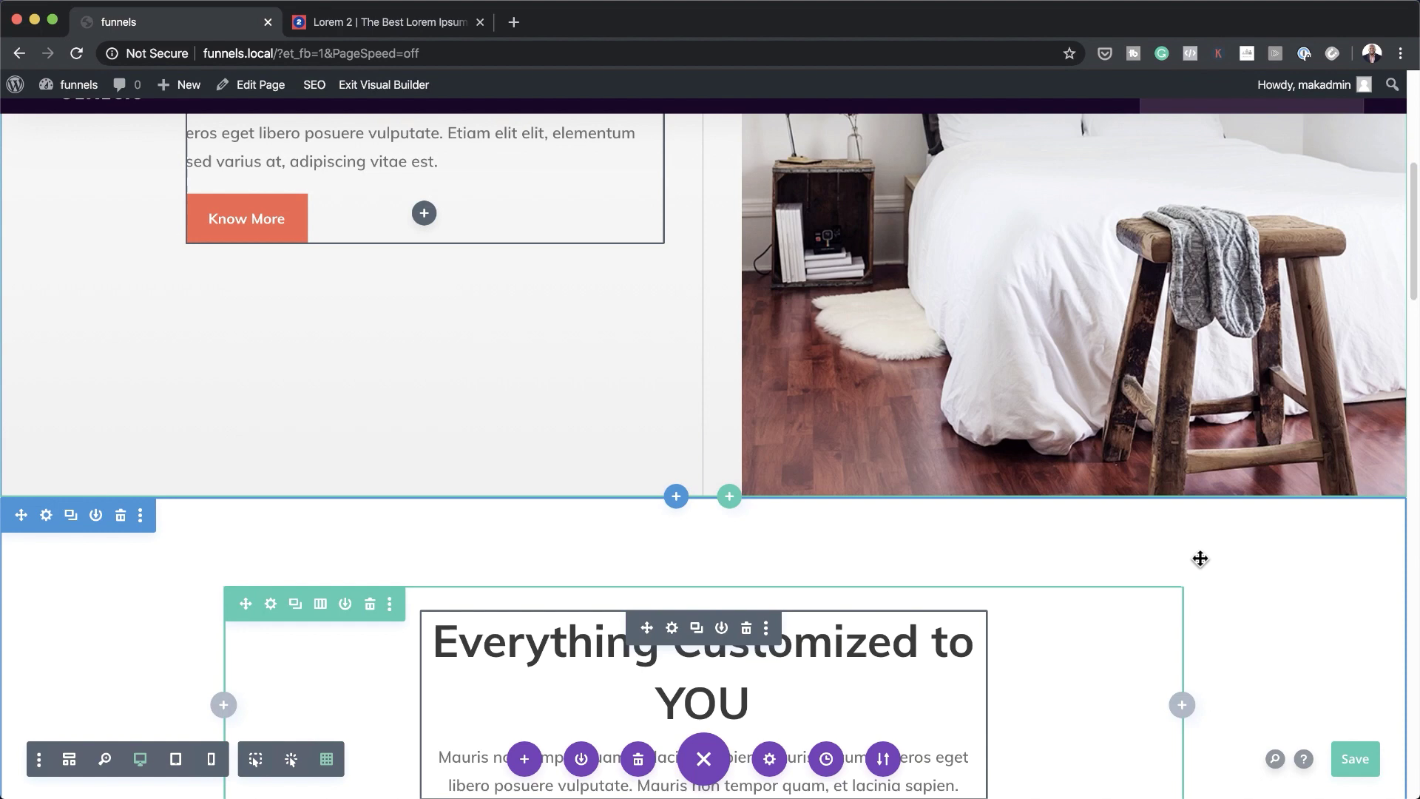
scroll(1201, 559, down, 2)
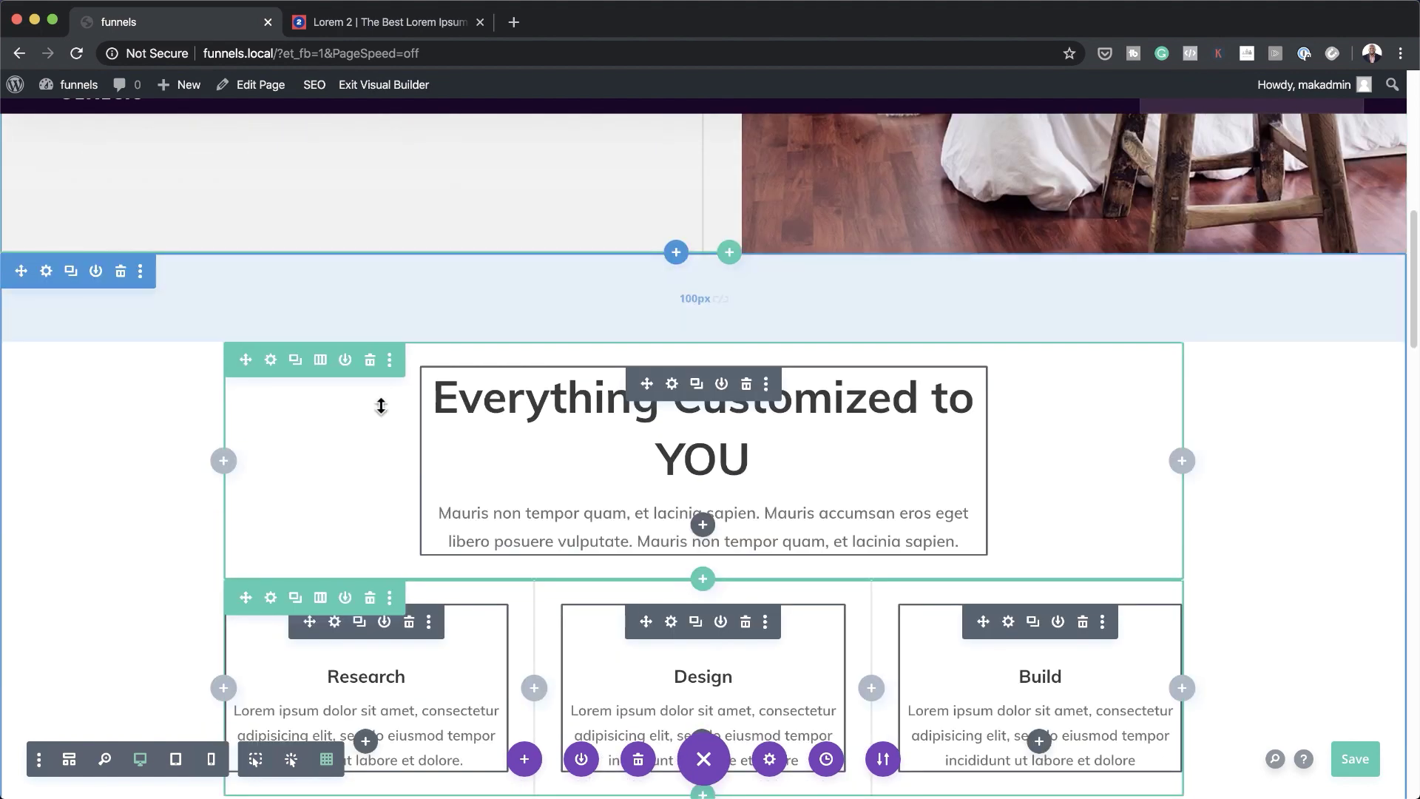
scroll(318, 437, down, 1)
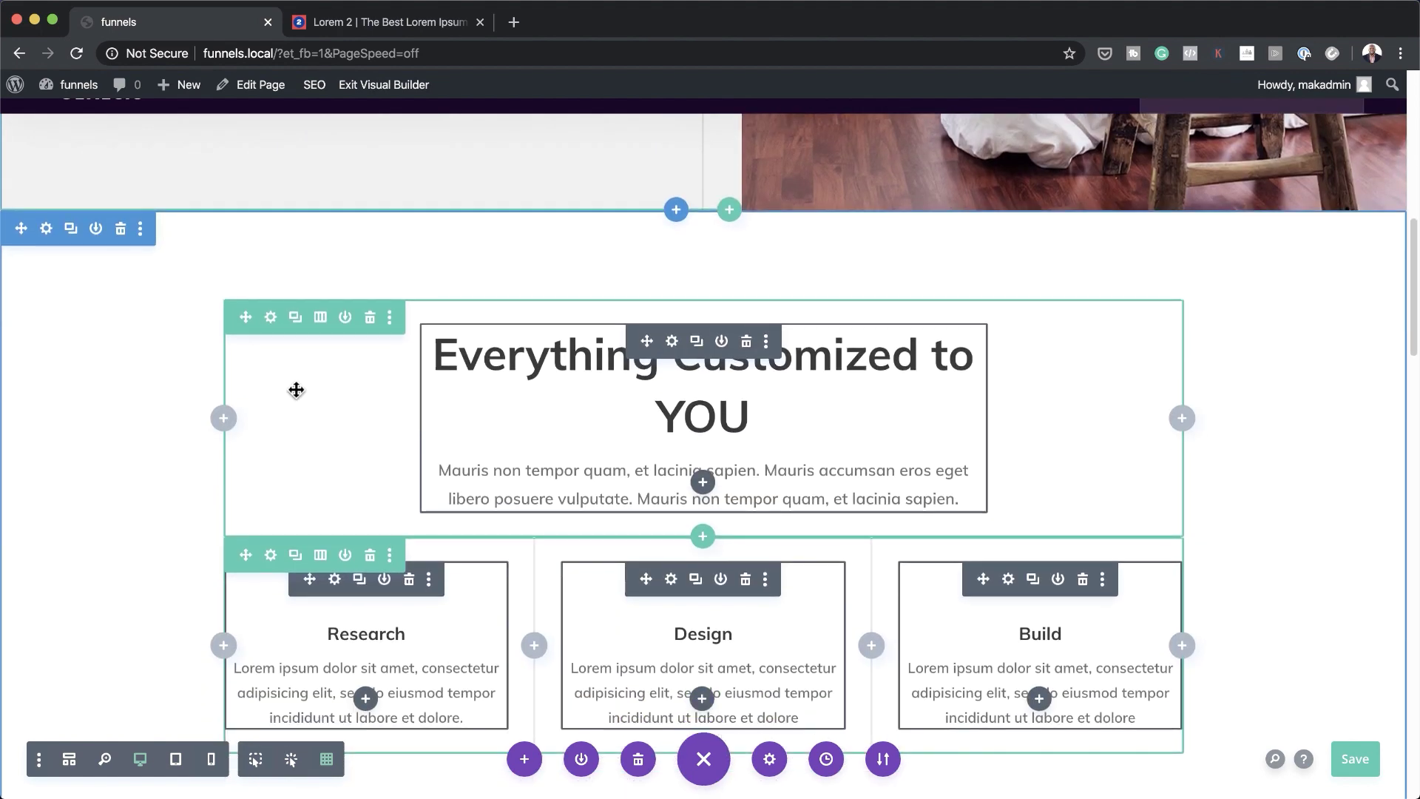
click(271, 318)
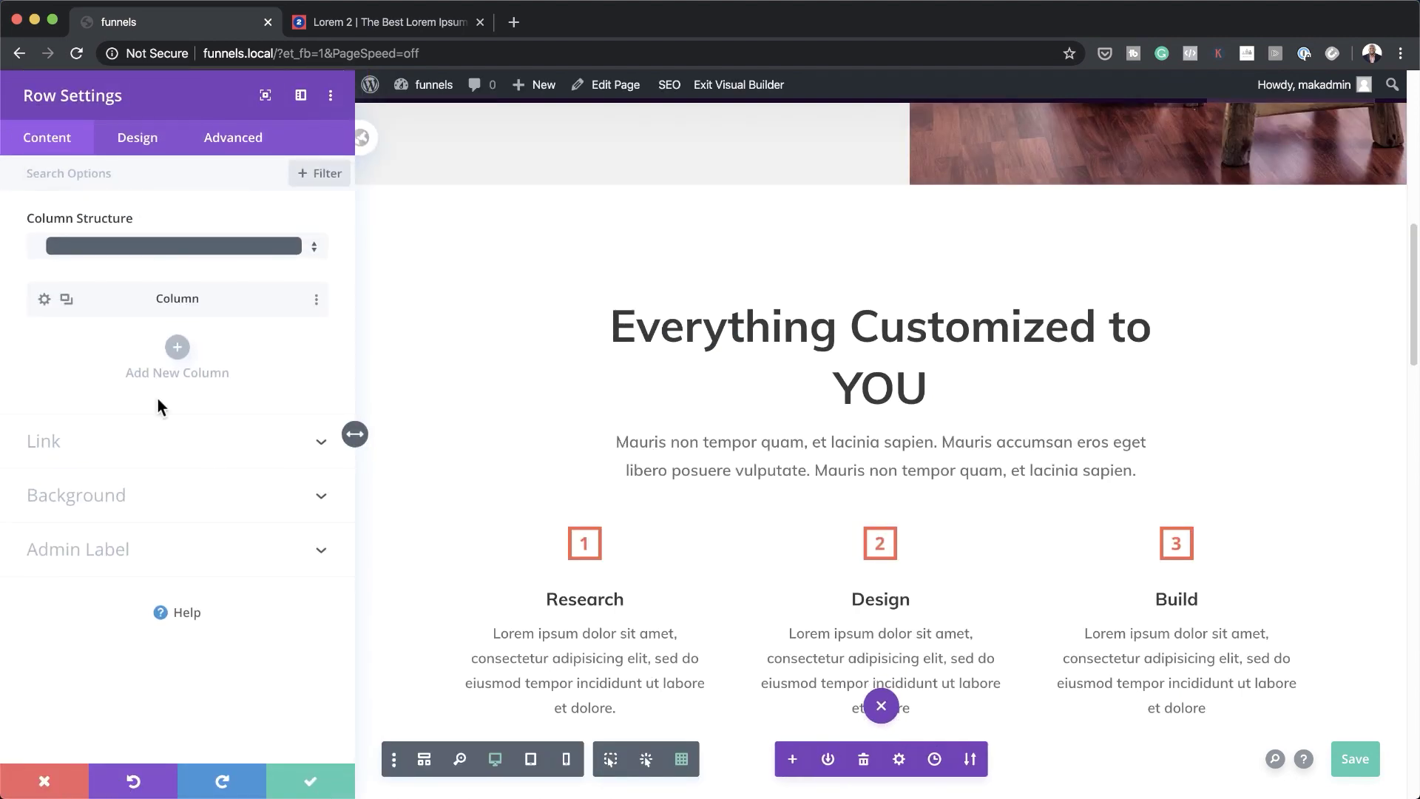
click(311, 780)
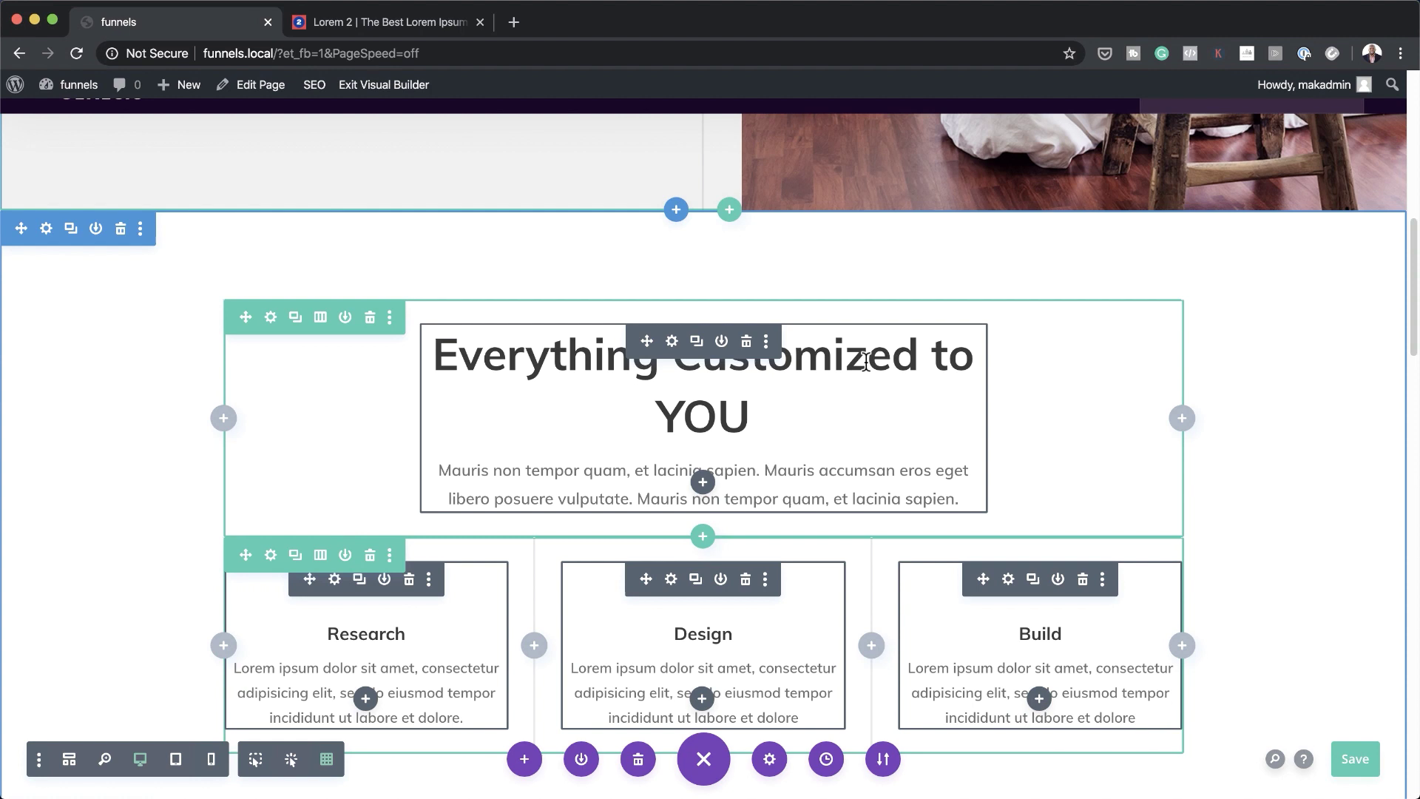
Disable grid view, save the page, and open the 'Everything Customized to YOU' heading for inline editing.
click(296, 765)
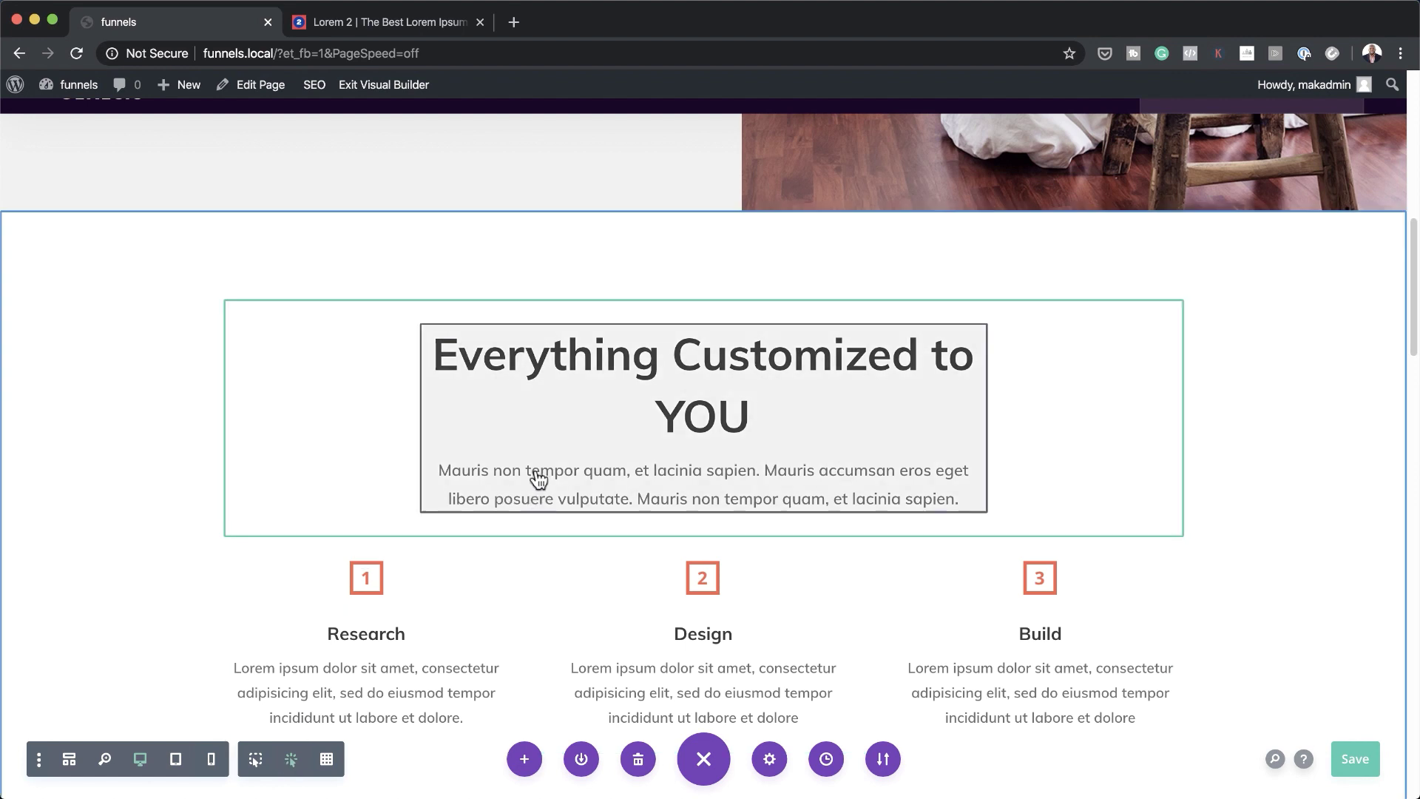
click(952, 425)
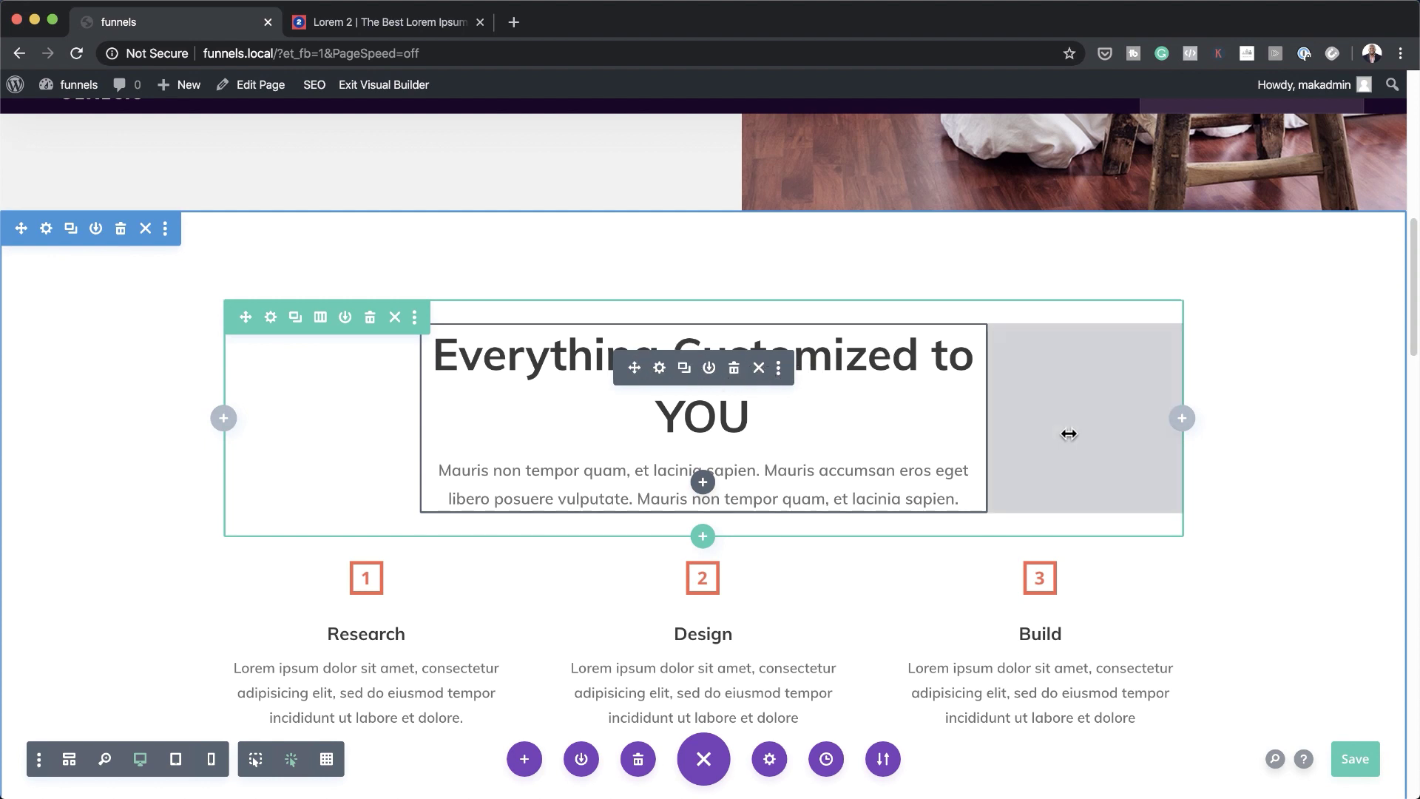
key(super+s)
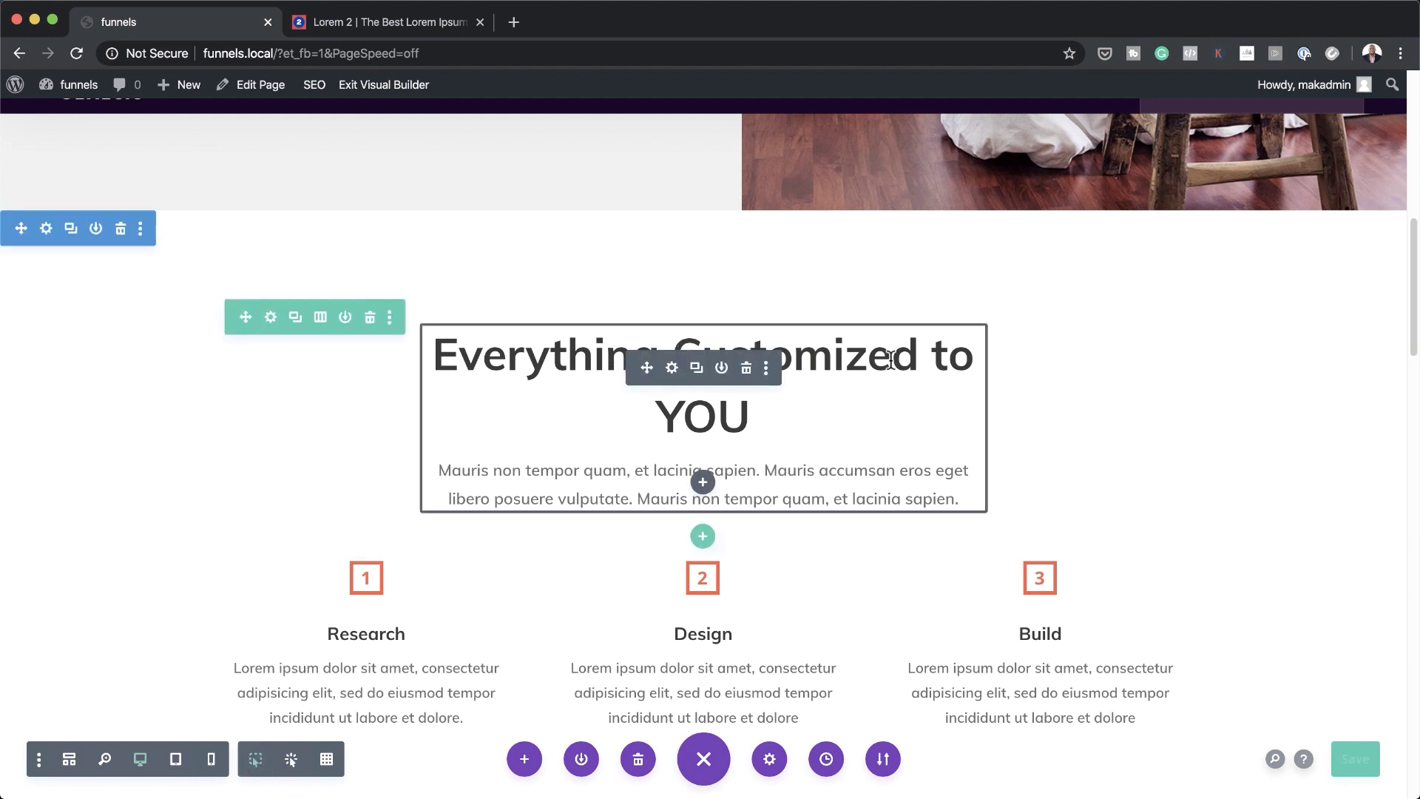
click(917, 404)
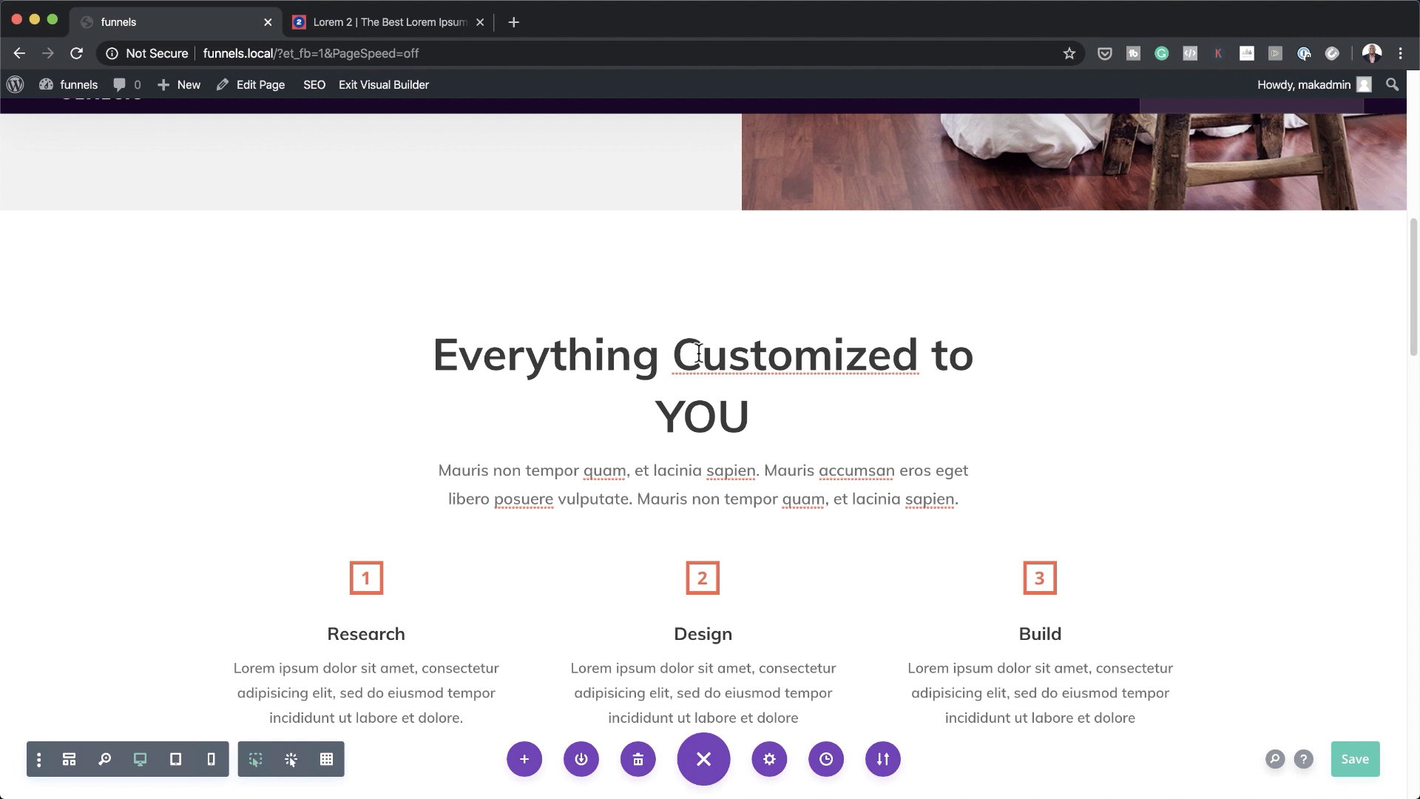
mouse_move(344, 752)
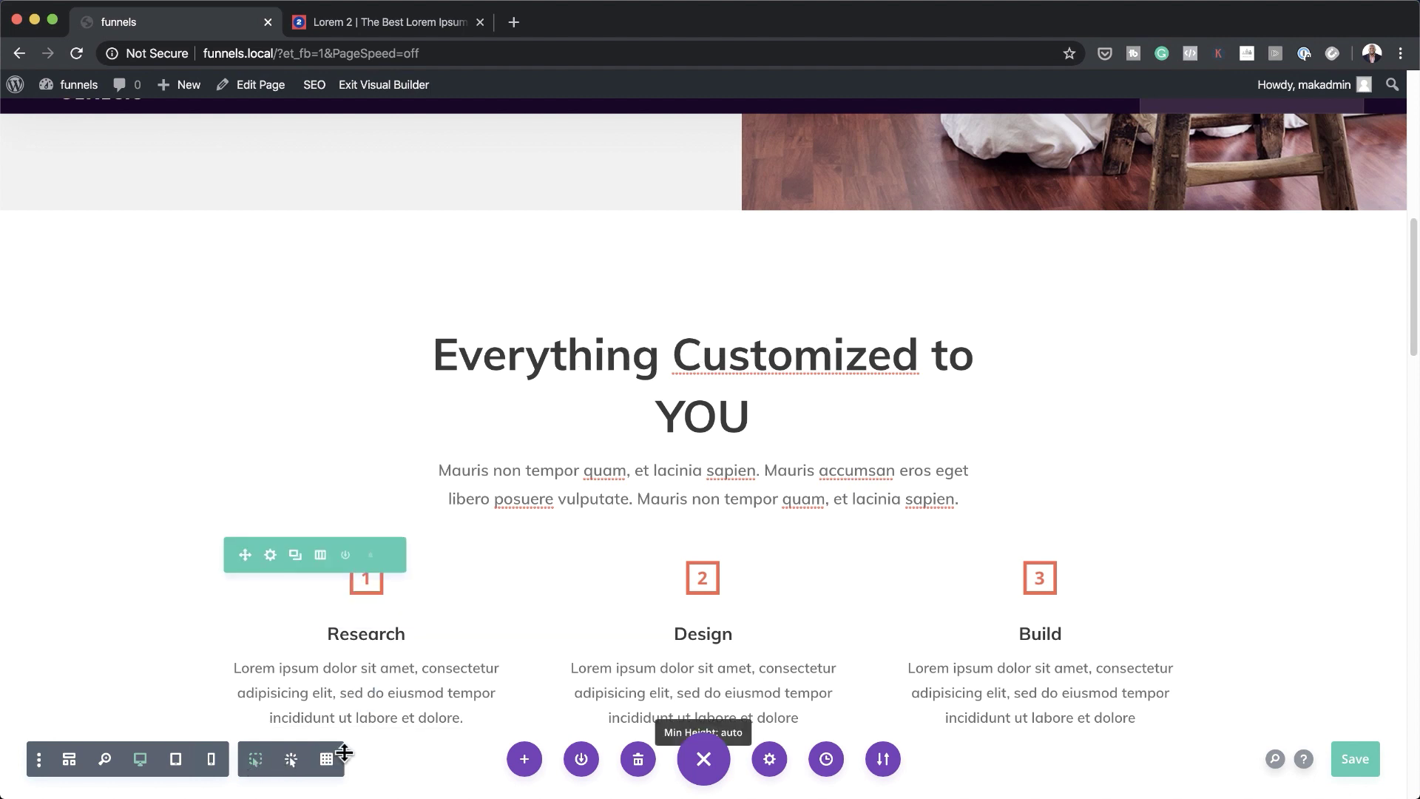